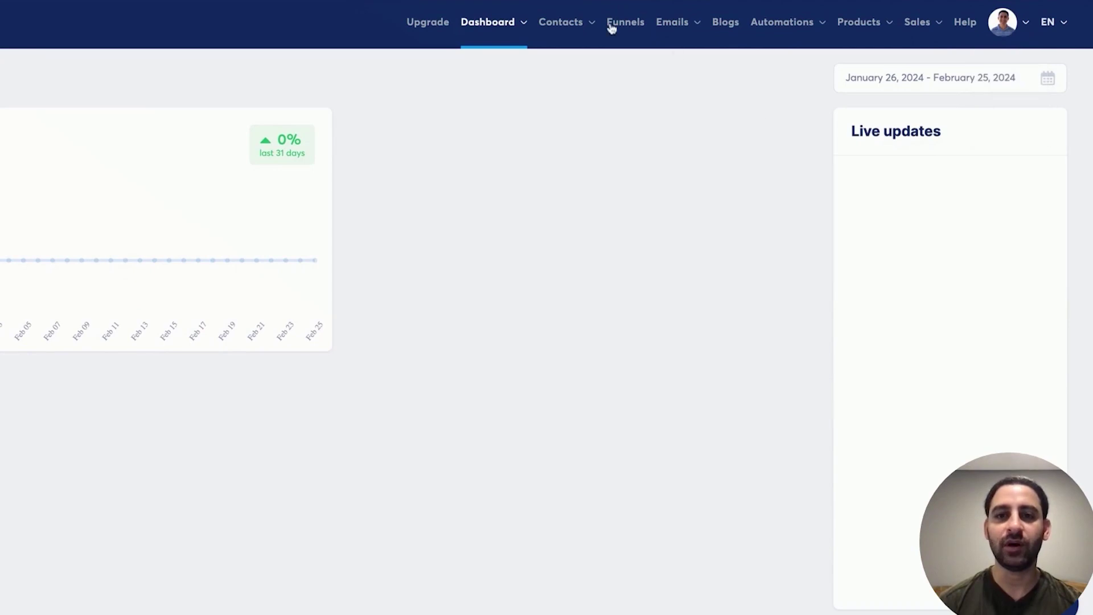
Go from the Funnels list to the empty Contacts page and bring up the avatar's account menu.
click(620, 26)
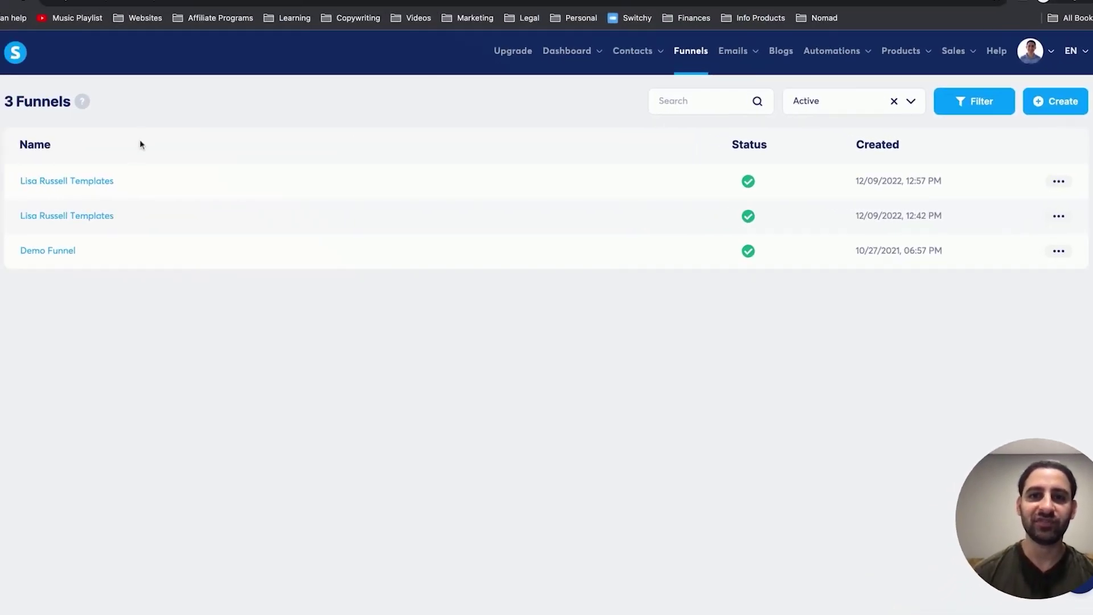
mouse_move(629, 70)
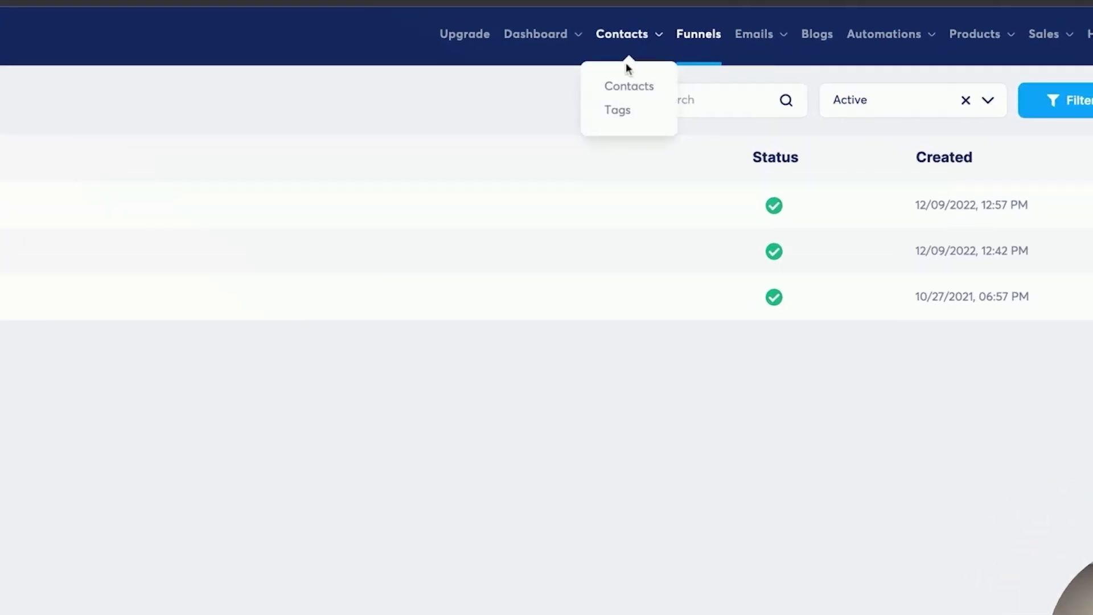
click(618, 91)
mouse_move(763, 43)
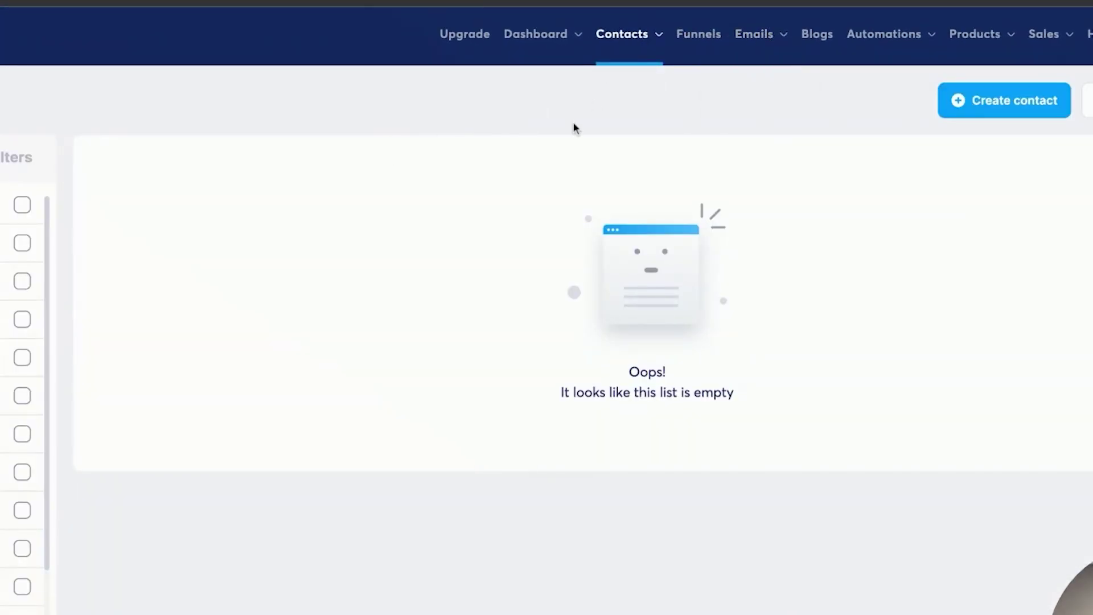
mouse_move(1005, 43)
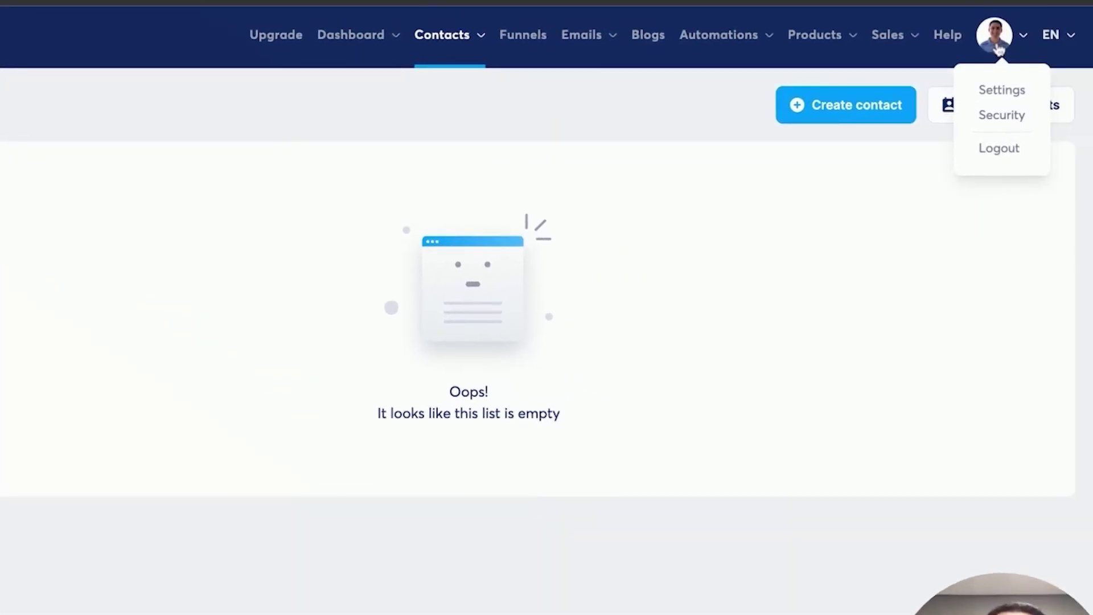
mouse_move(715, 61)
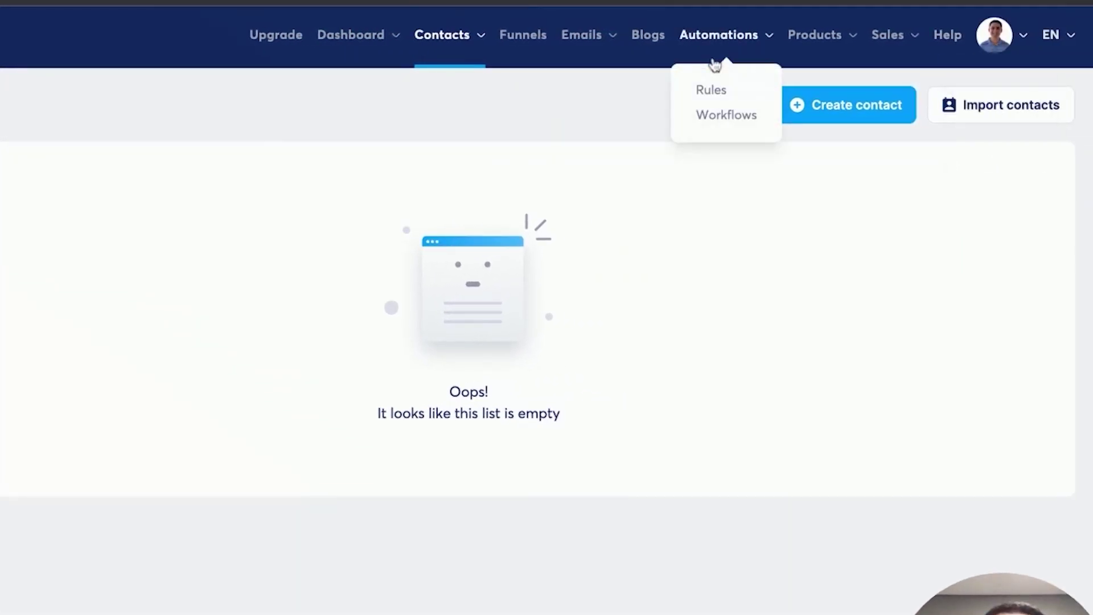
mouse_move(996, 40)
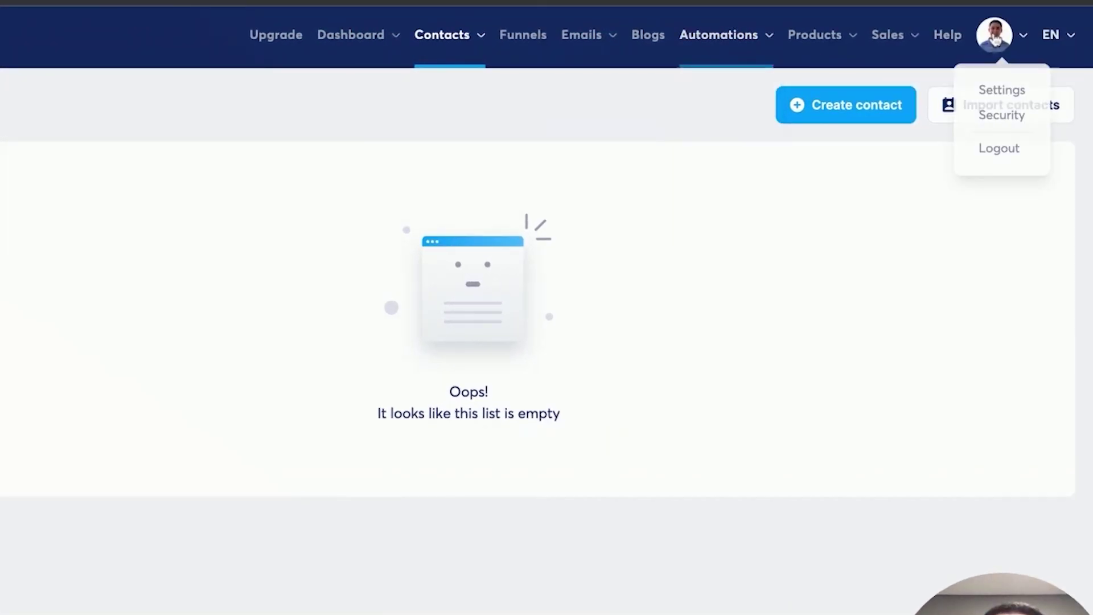
Open Settings > My plan and review the Freemium limits, where Sales funnels shows 6/3.
click(990, 91)
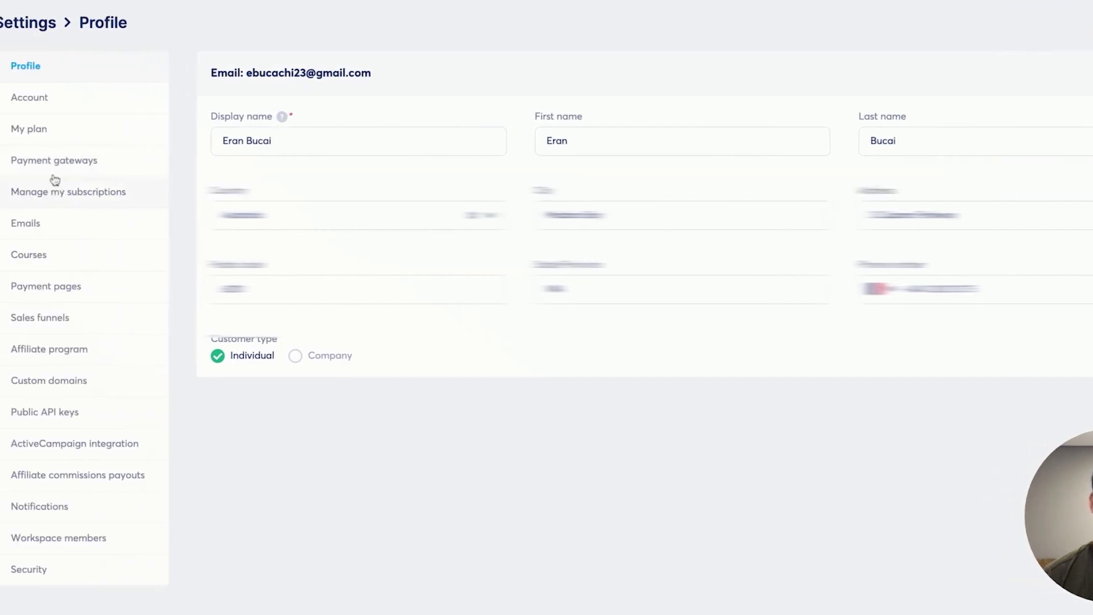
click(95, 135)
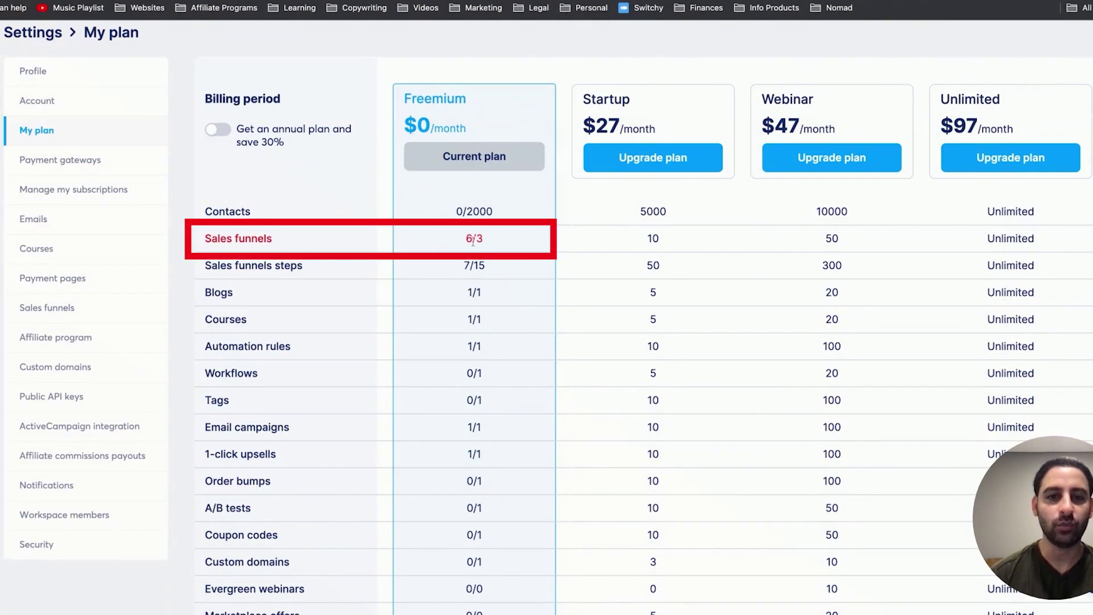
scroll(473, 241, down, 1)
scroll(473, 242, down, 3)
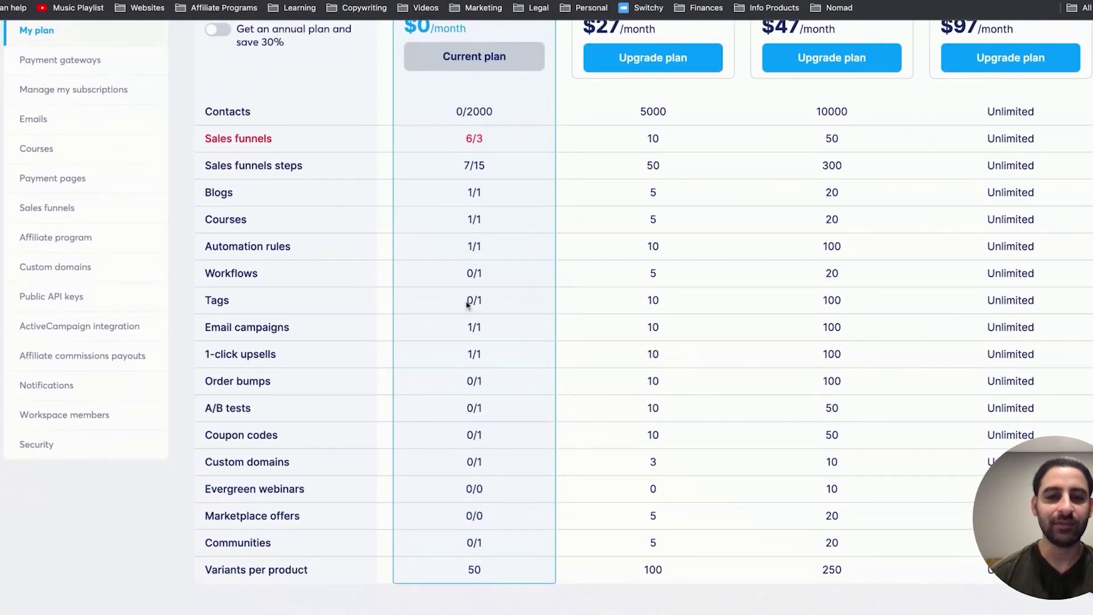
scroll(470, 379, up, 4)
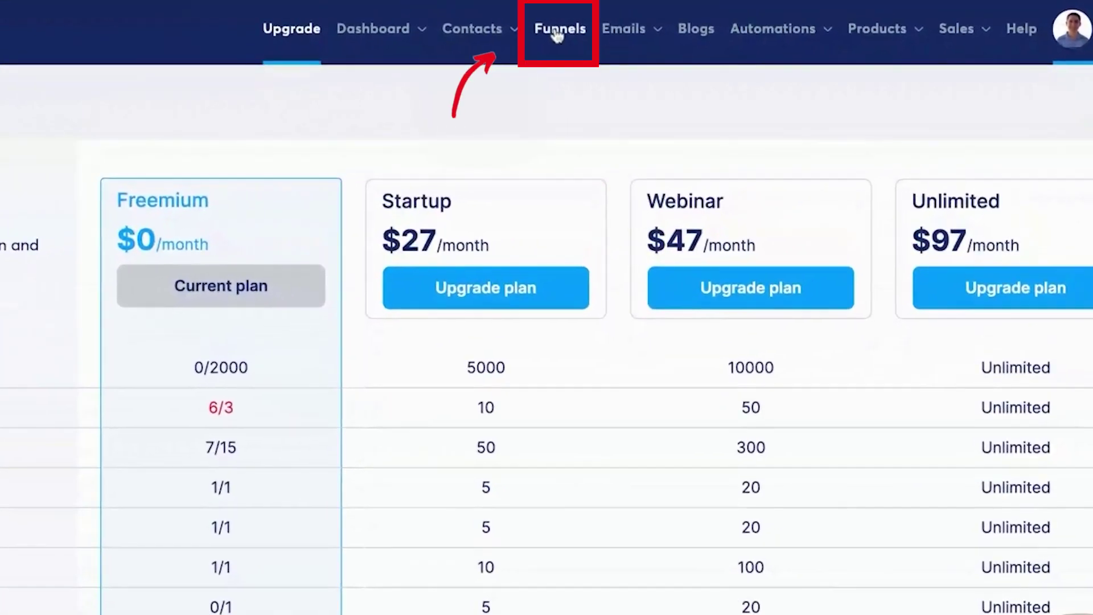
Filter the funnels list to Inactive, showing Website hom page, Beginner's Guide and Demo.
click(556, 35)
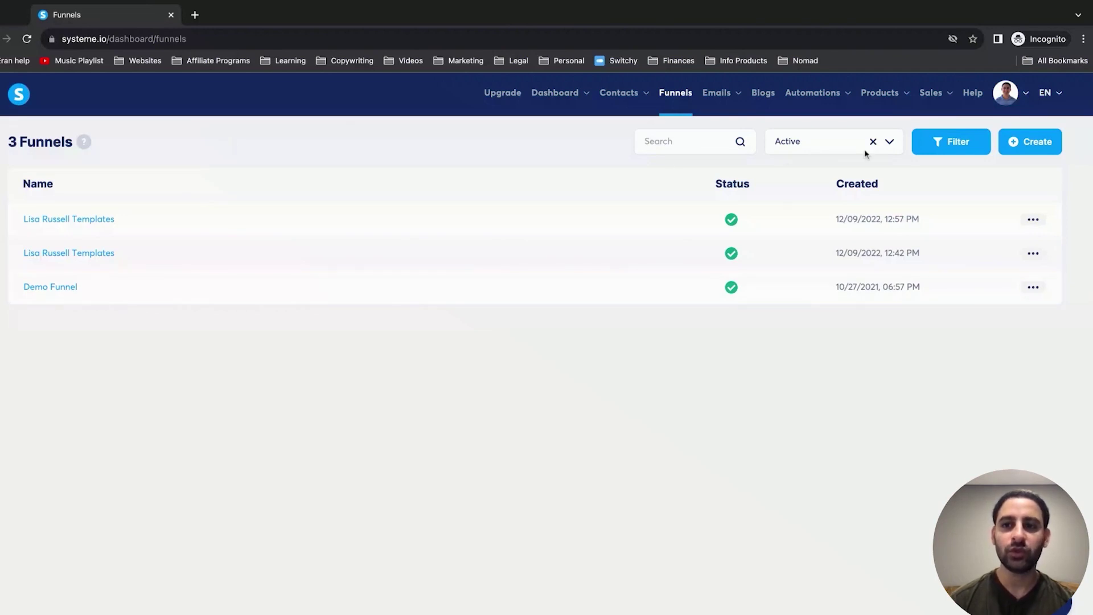
click(889, 143)
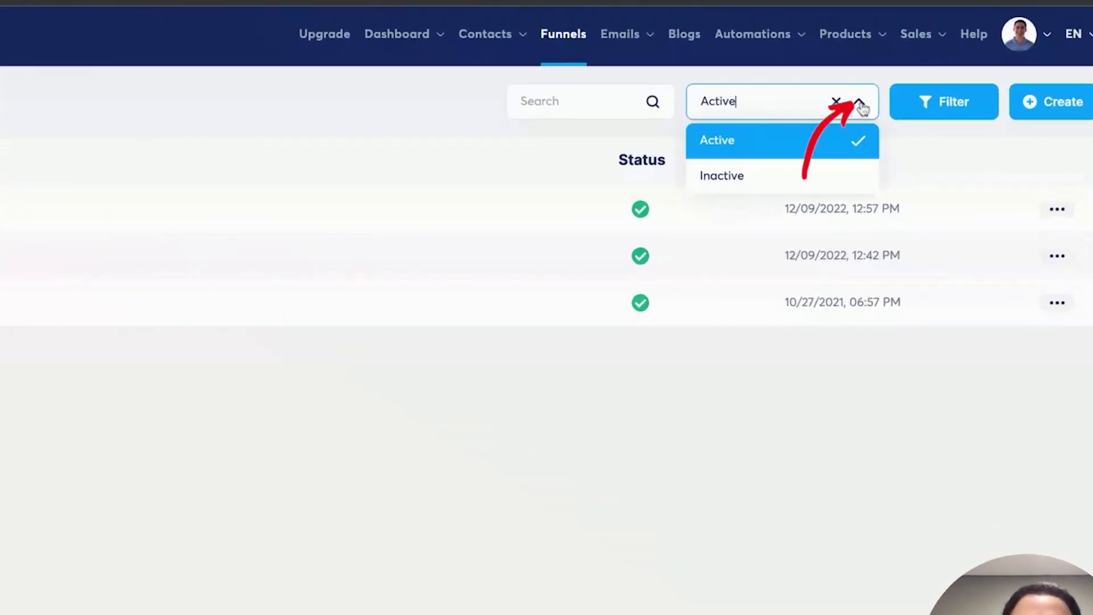
click(817, 175)
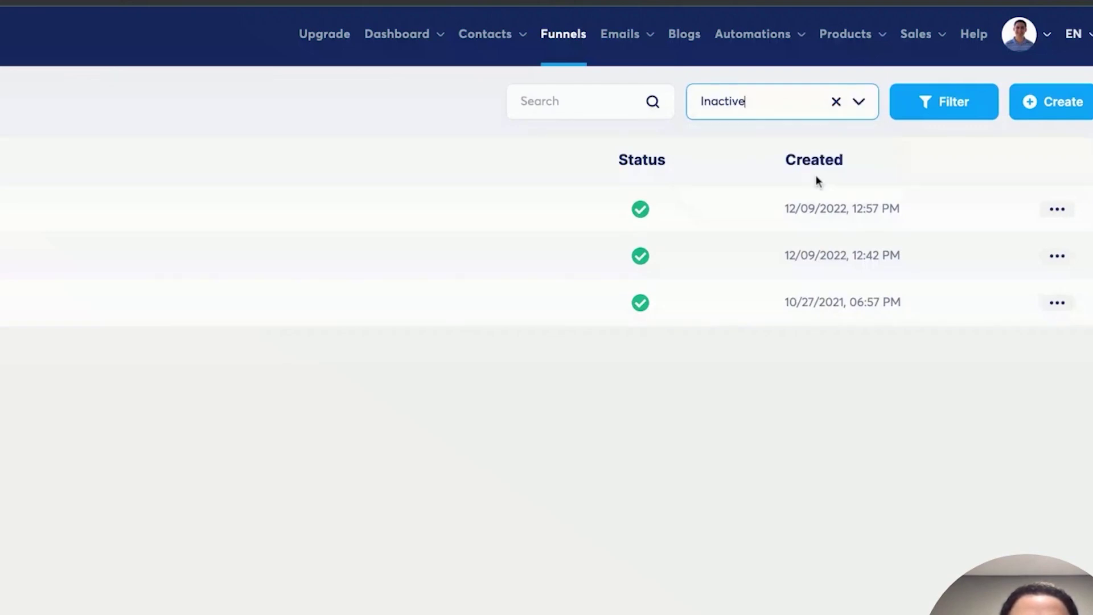
click(939, 107)
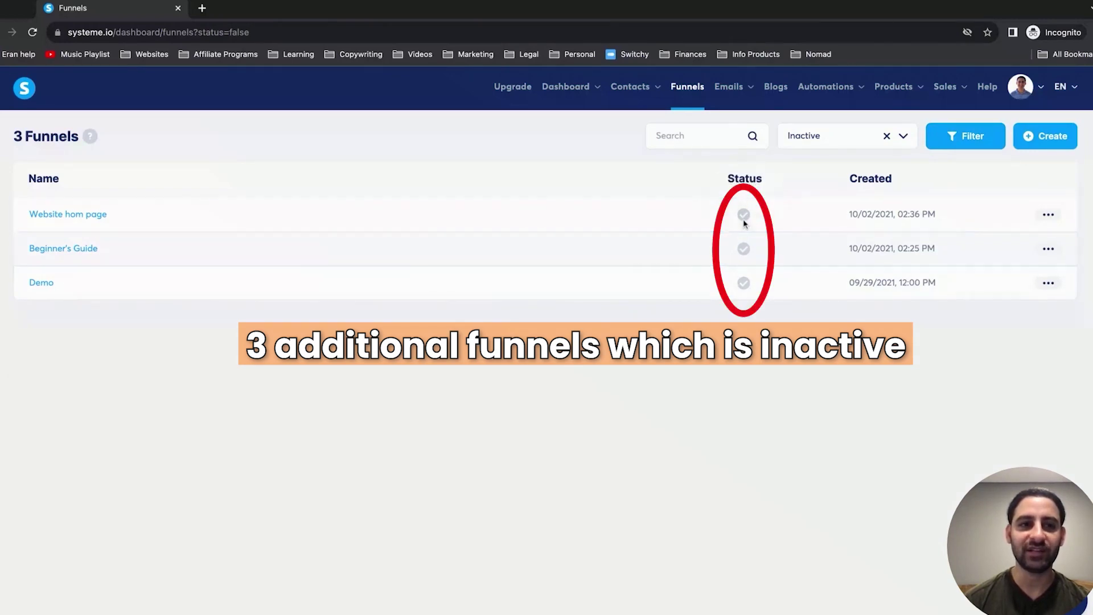
click(1048, 216)
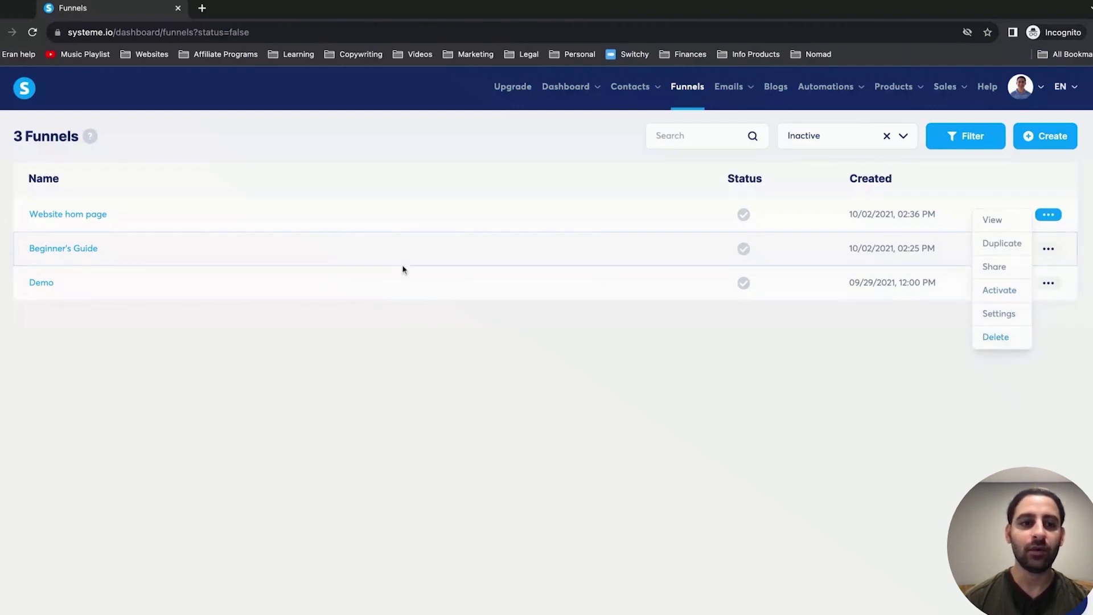
click(296, 279)
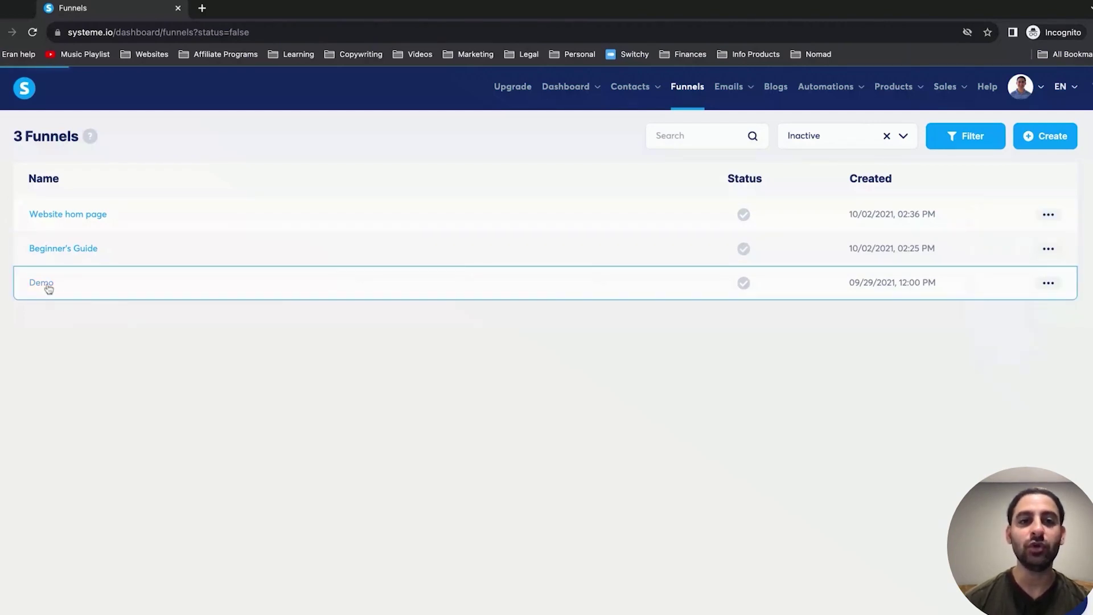
Open the Demo funnel's squeeze page in the editor and look over the Pareto Summit opt-in page.
click(41, 282)
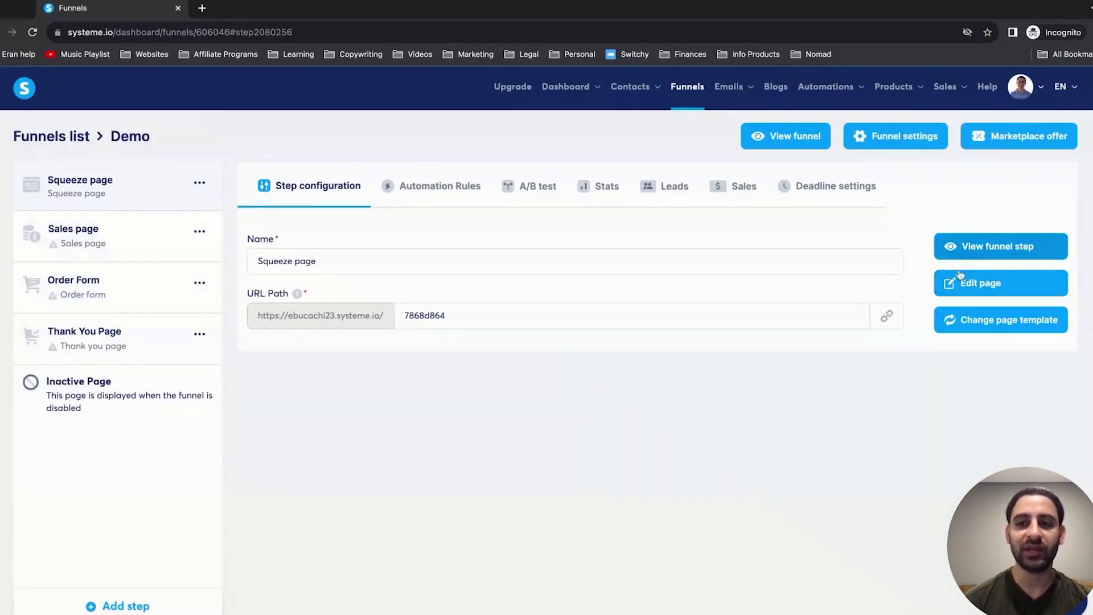
click(968, 288)
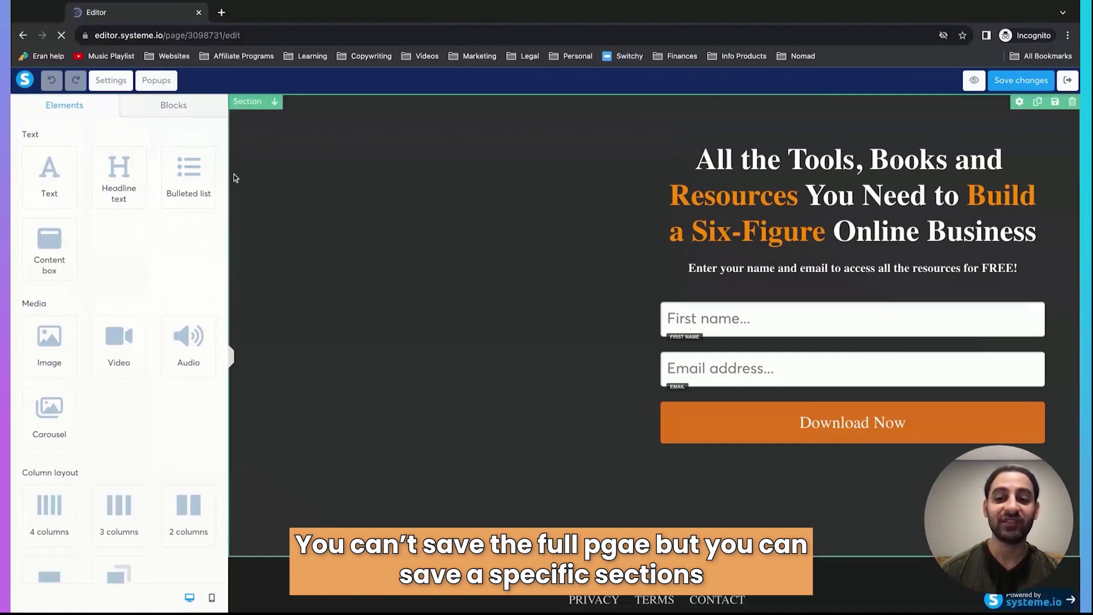
scroll(301, 214, down, 4)
scroll(300, 214, down, 4)
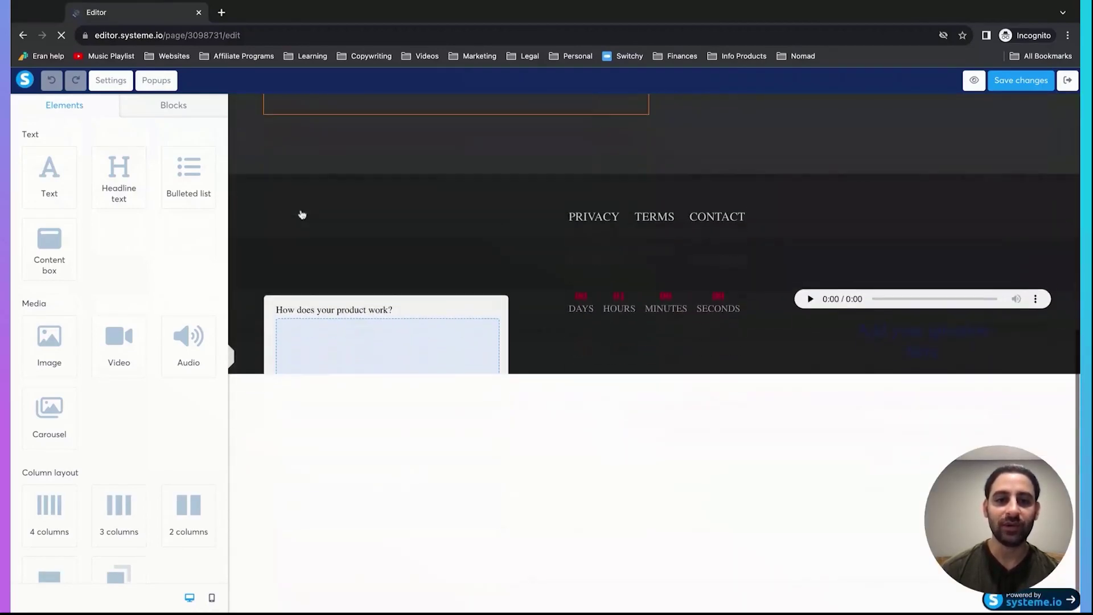
scroll(300, 220, up, 4)
scroll(654, 353, down, 4)
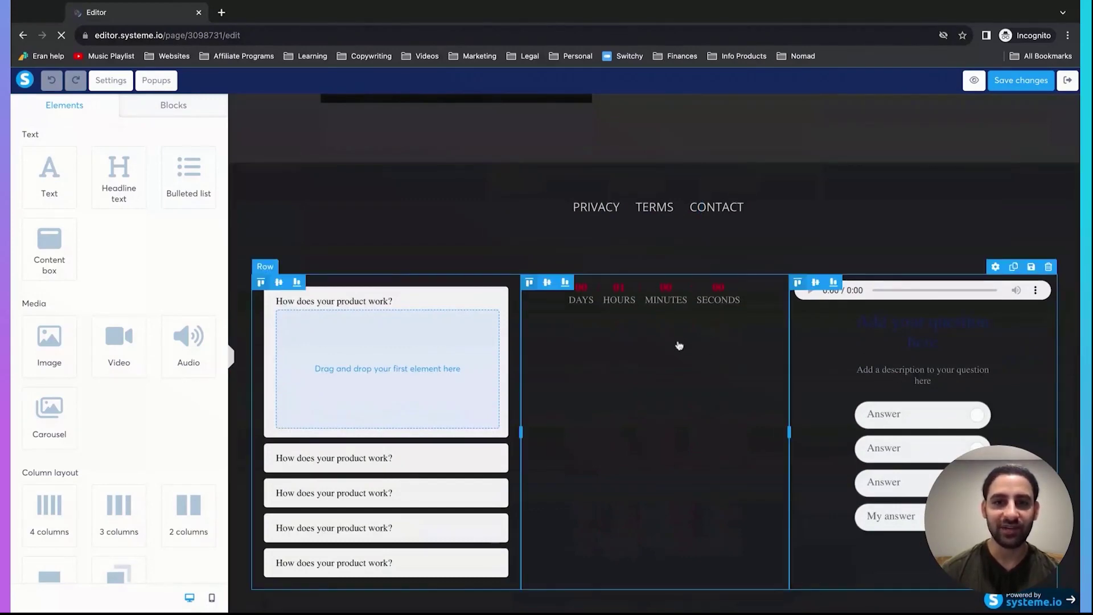
scroll(678, 346, up, 8)
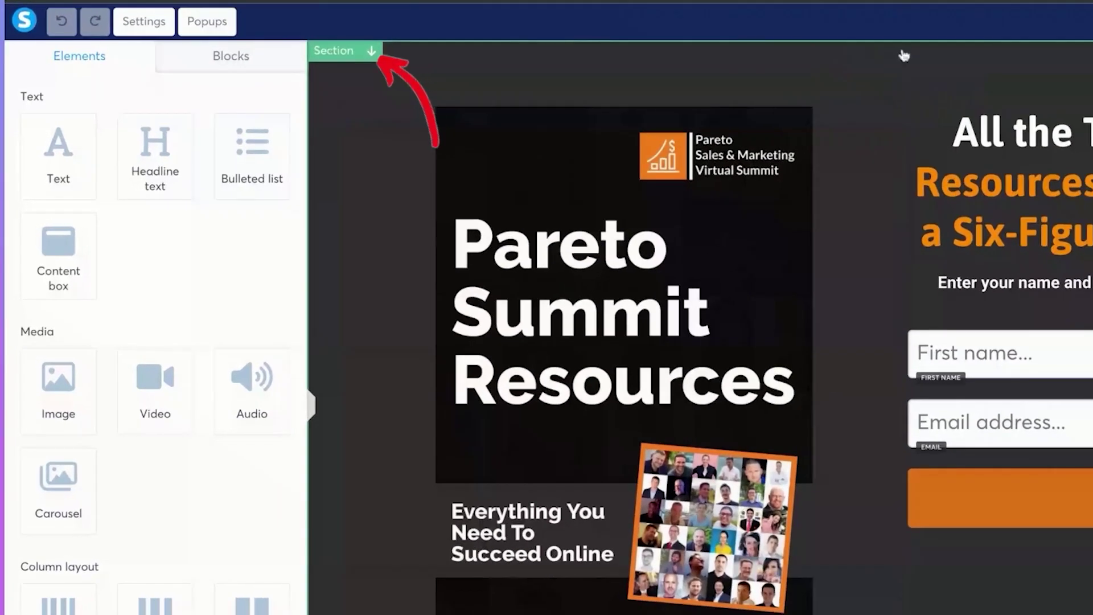
Save the top Pareto Summit opt-in section as a reusable block titled 'optin section'.
click(618, 59)
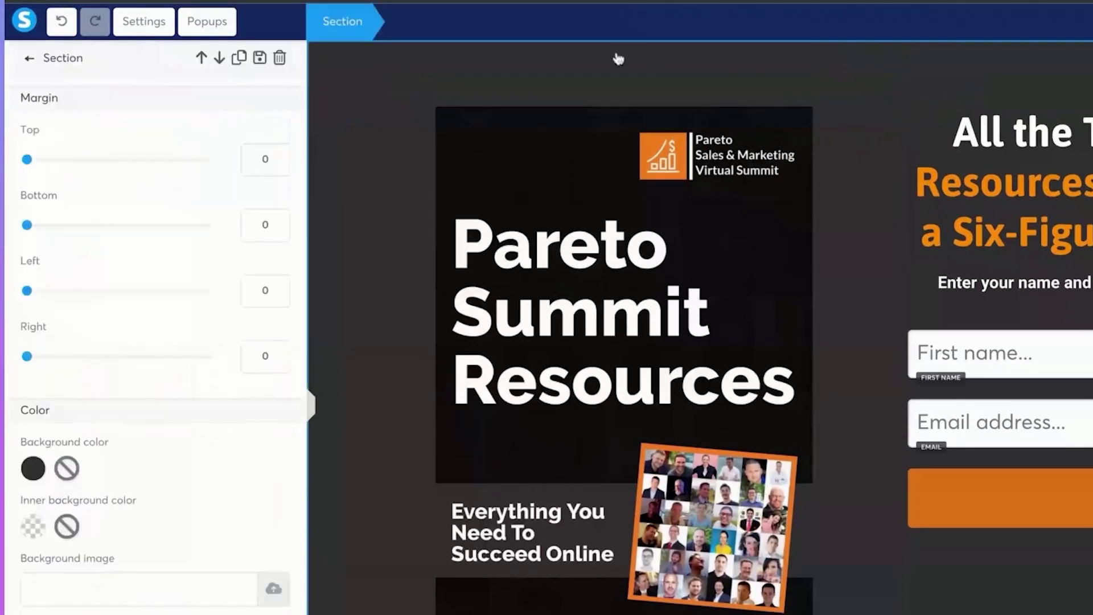
click(261, 59)
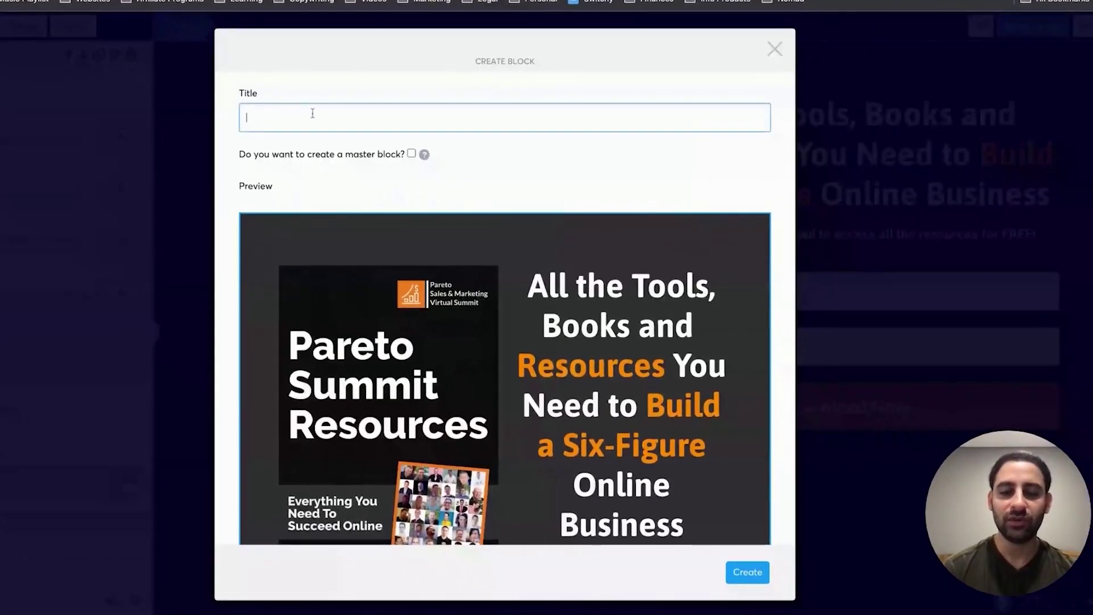
text(section)
key(Delete)
click(247, 117)
text(optin)
click(747, 572)
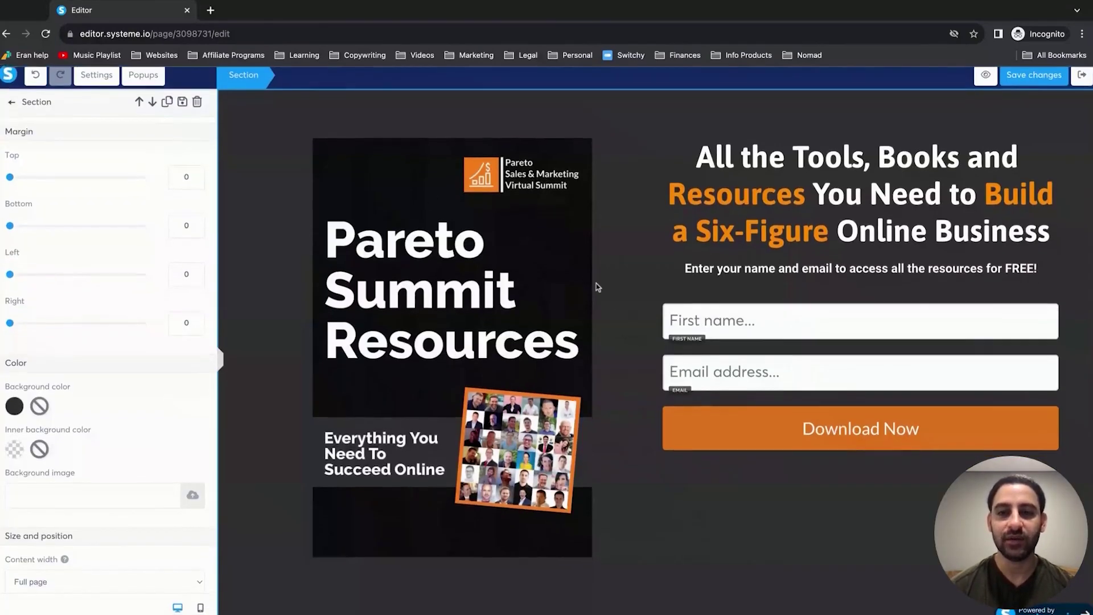
Save the FAQ element as a reusable block titled 'template faq element'.
click(610, 315)
scroll(613, 324, down, 8)
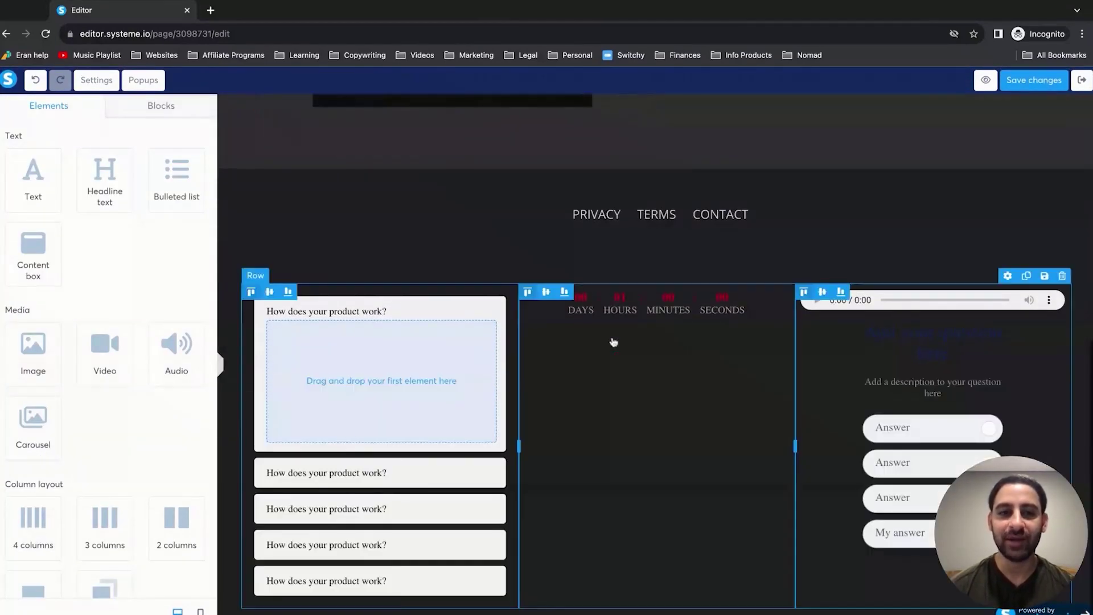
click(437, 298)
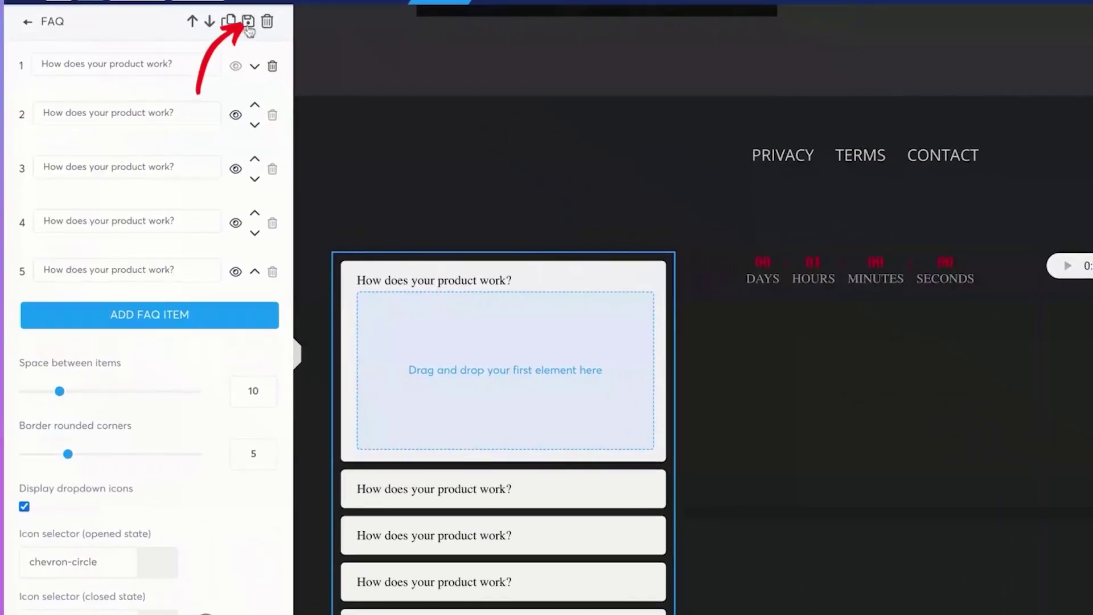
click(248, 23)
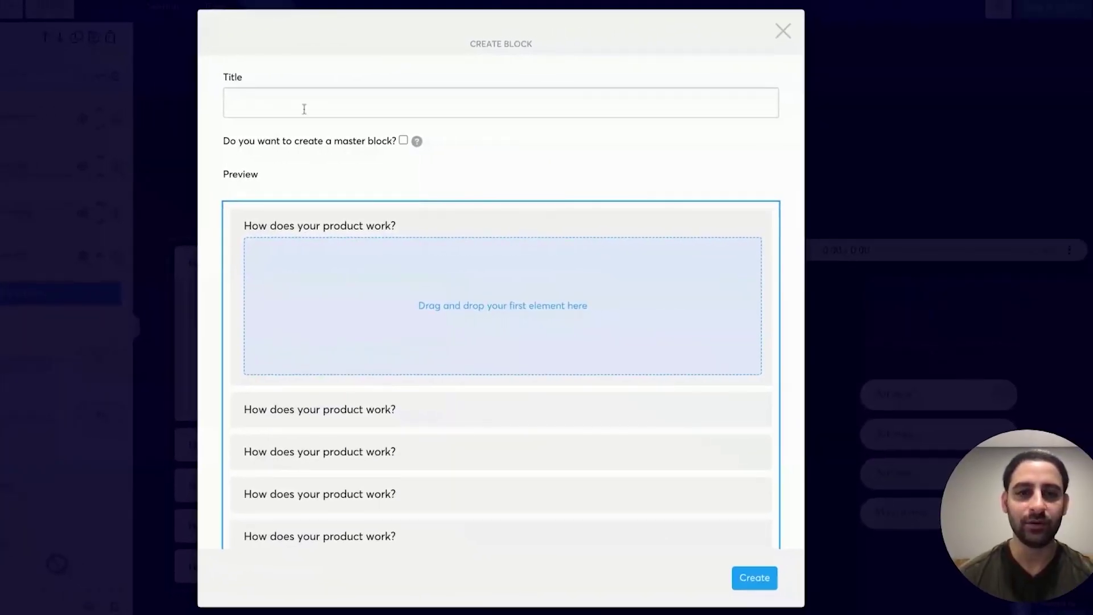
click(299, 100)
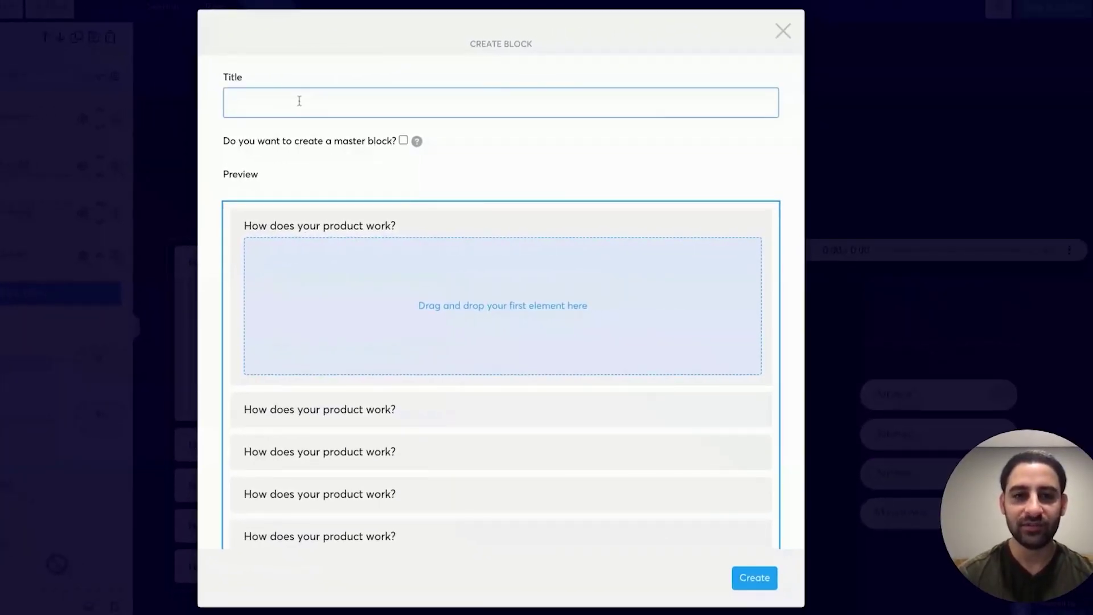
text(template)
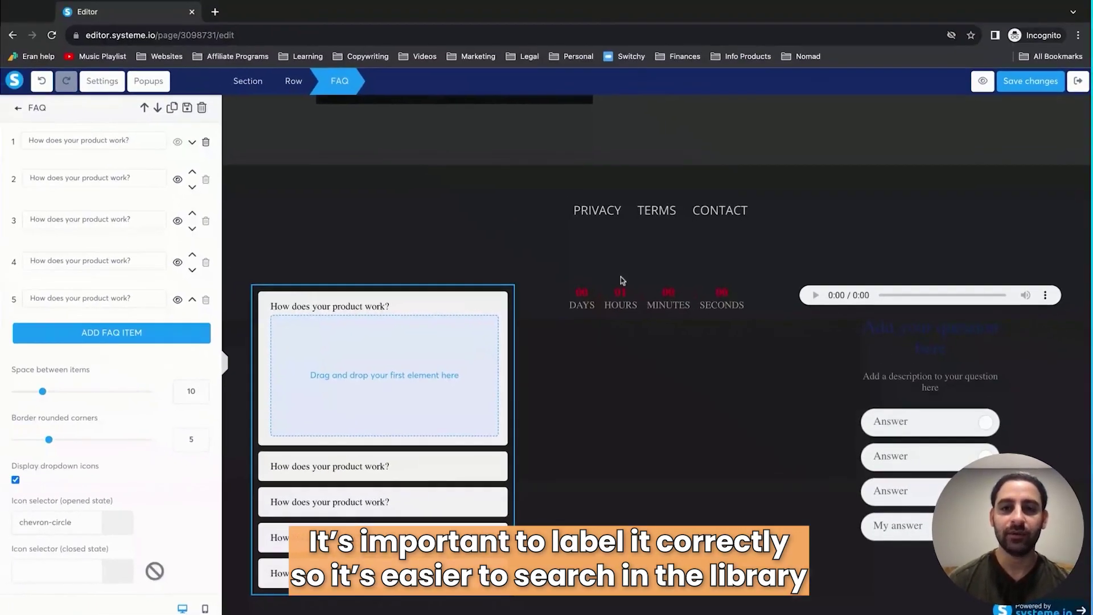
key(Escape)
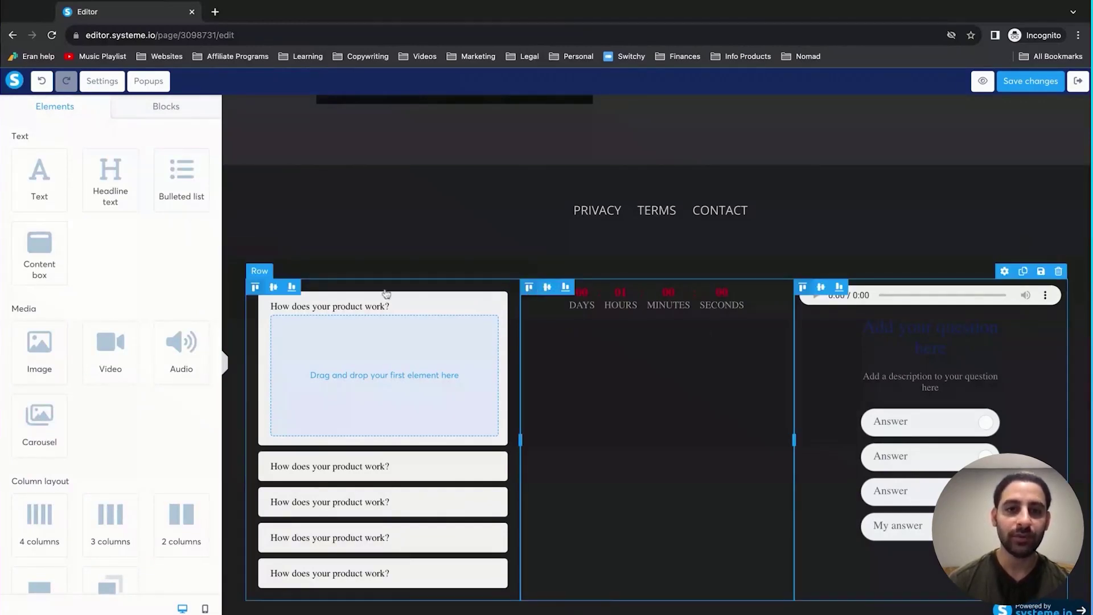
Save the FAQ, countdown, audio and survey row as block 'faq countdown voice survey row'.
click(523, 317)
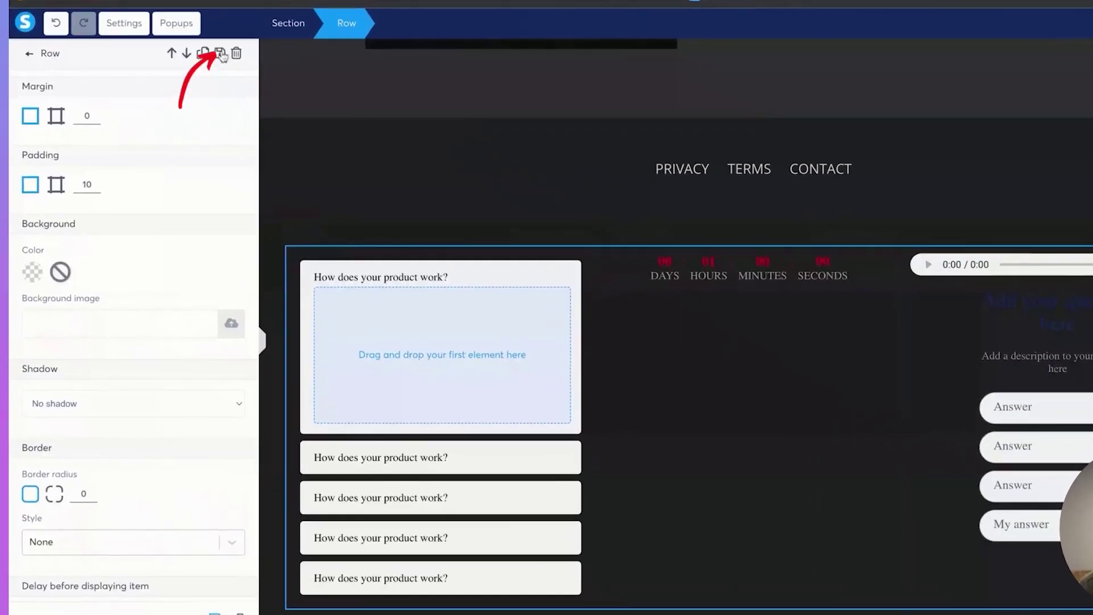
click(187, 107)
click(352, 151)
text(faq)
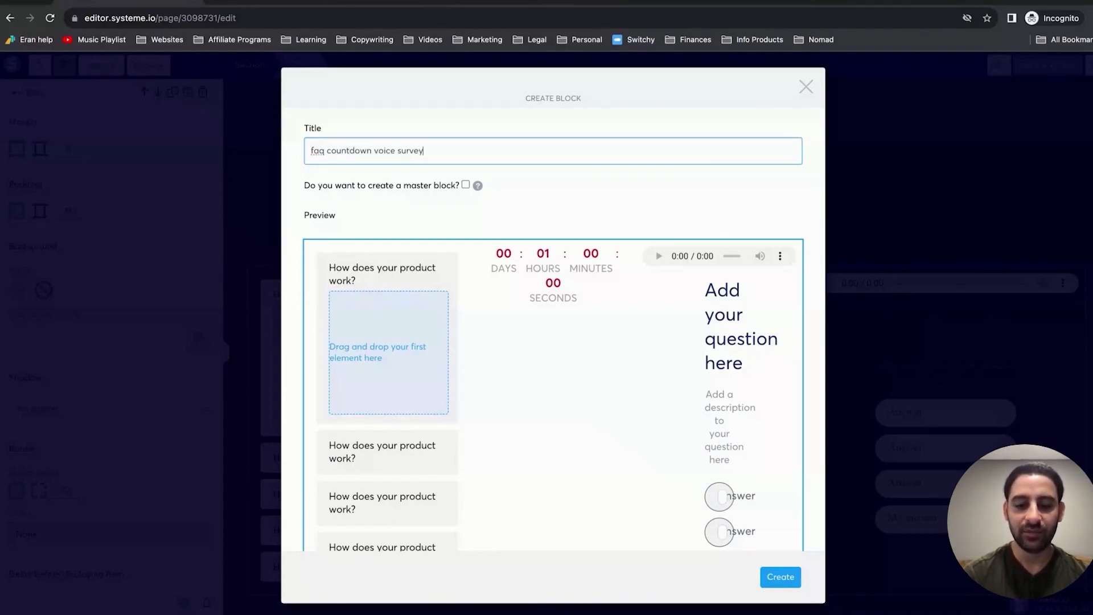
text(countdown voice survey row)
key(Return)
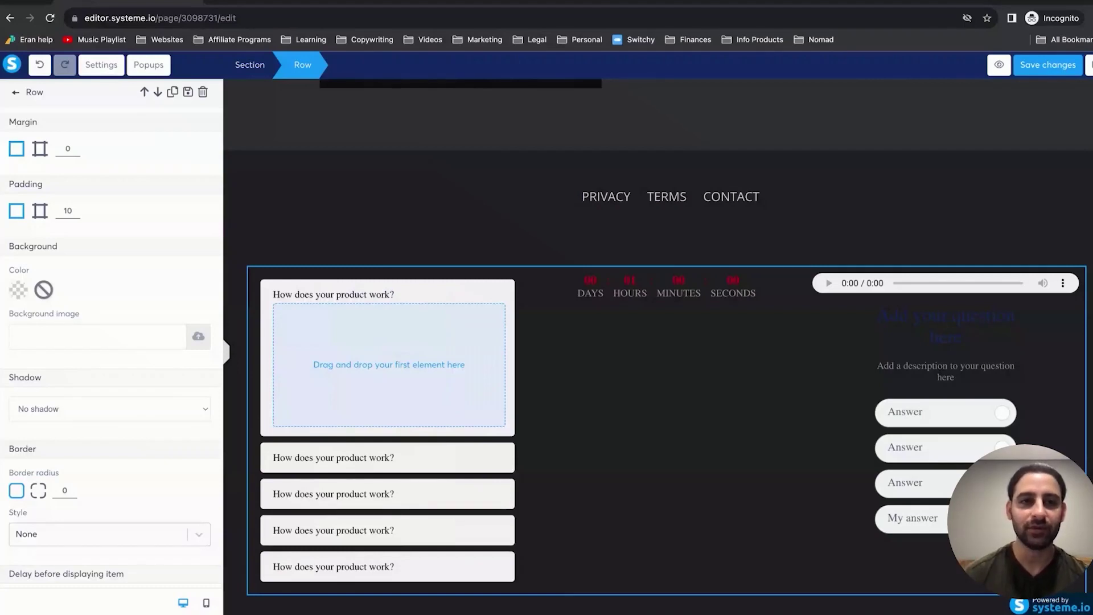
key(Escape)
Save the page changes, reload the editor, and open My blocks in the block library.
click(1030, 68)
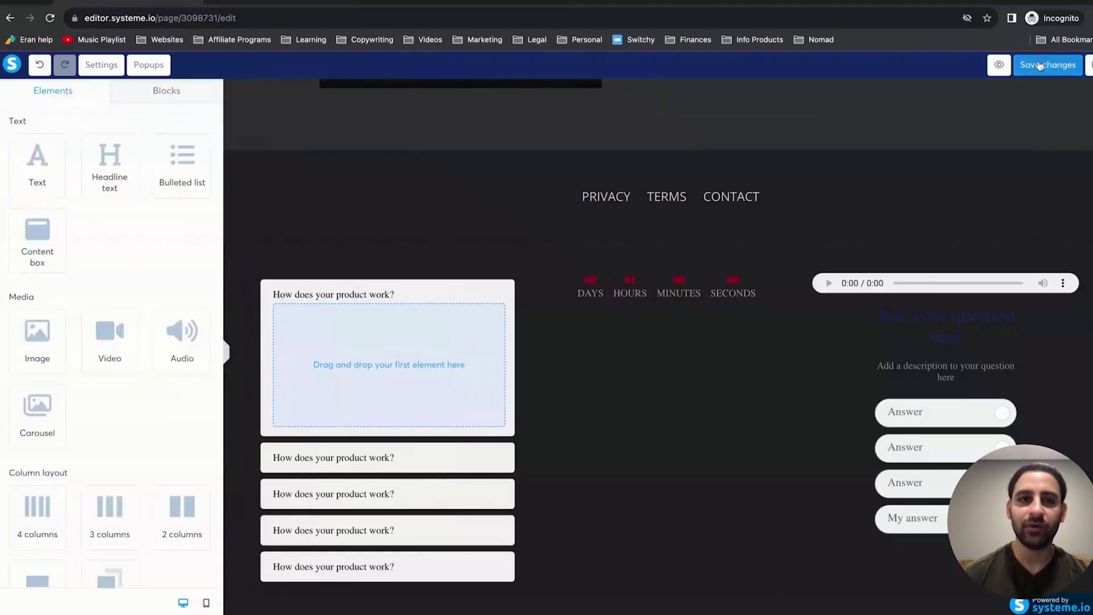
click(50, 19)
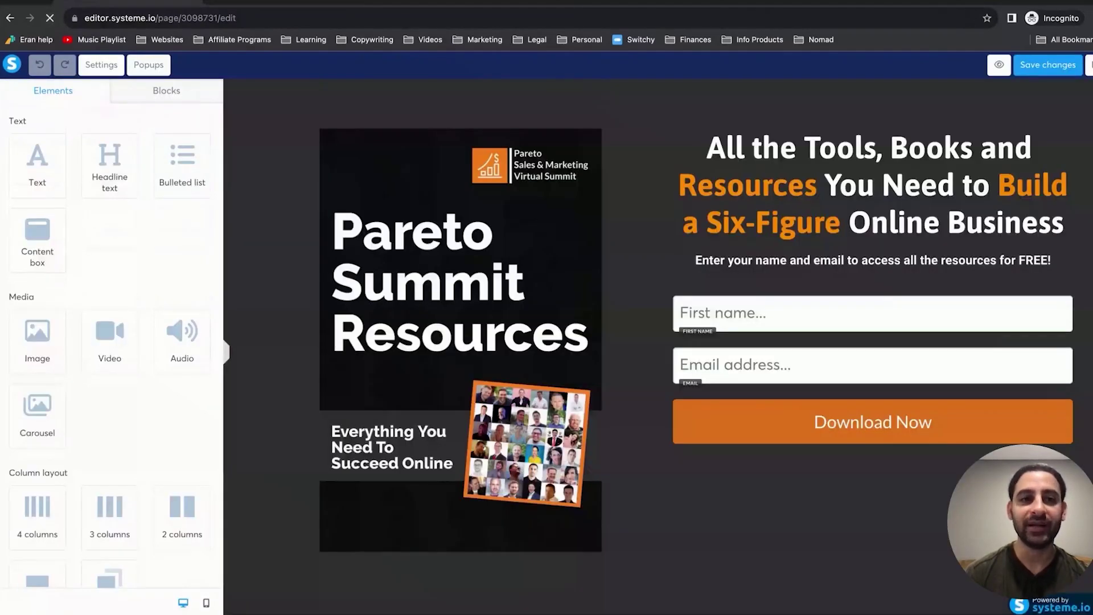
click(151, 99)
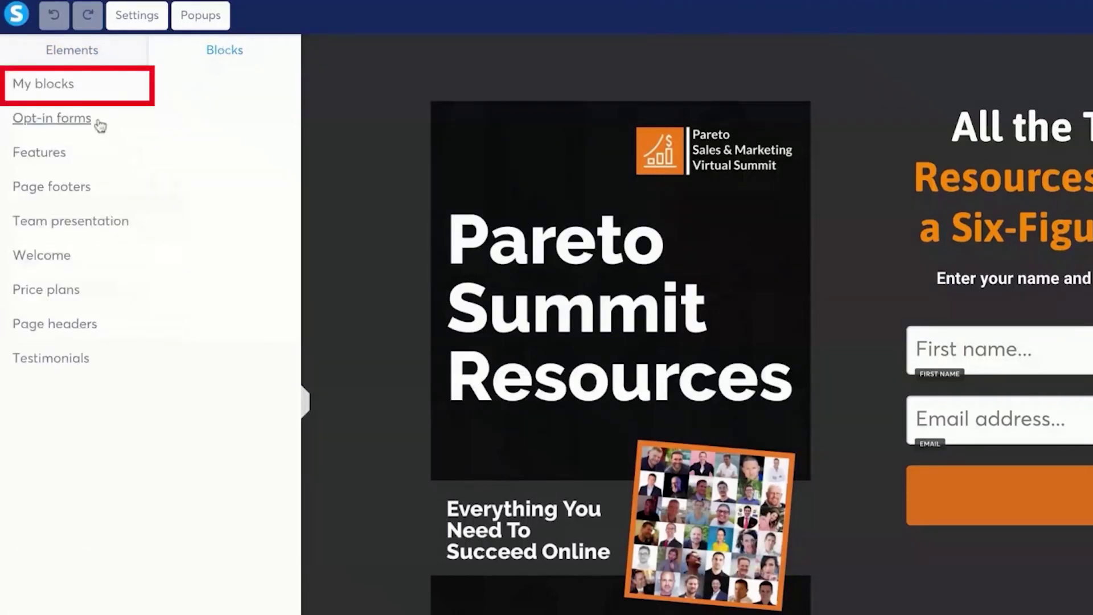
click(63, 86)
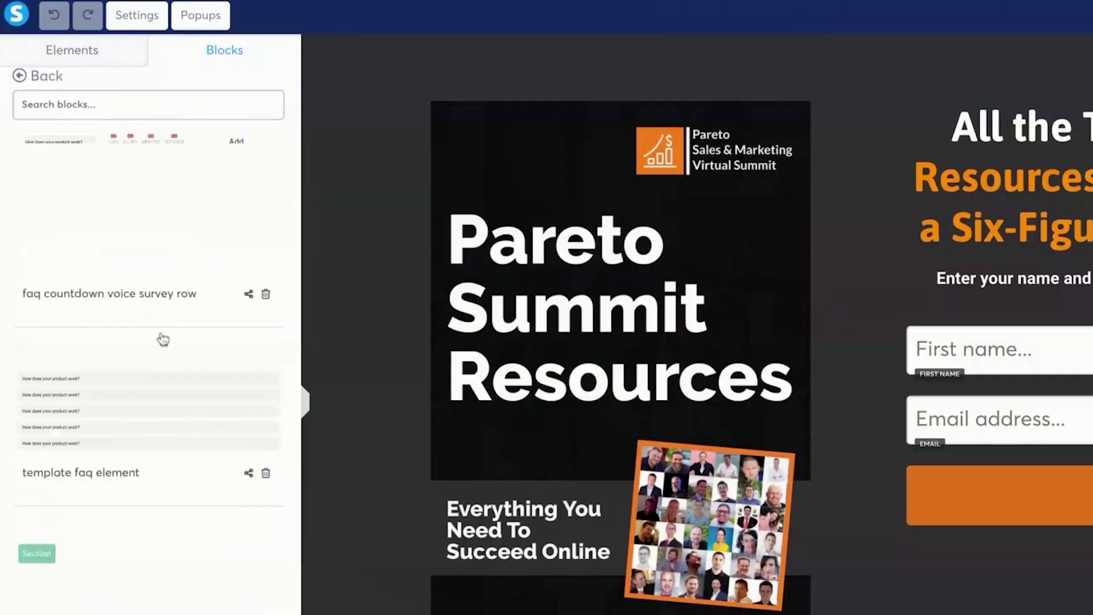
Search saved blocks for 'fa', 'sectinon' and 'opti' to confirm the new blocks are listed.
scroll(171, 406, down, 7)
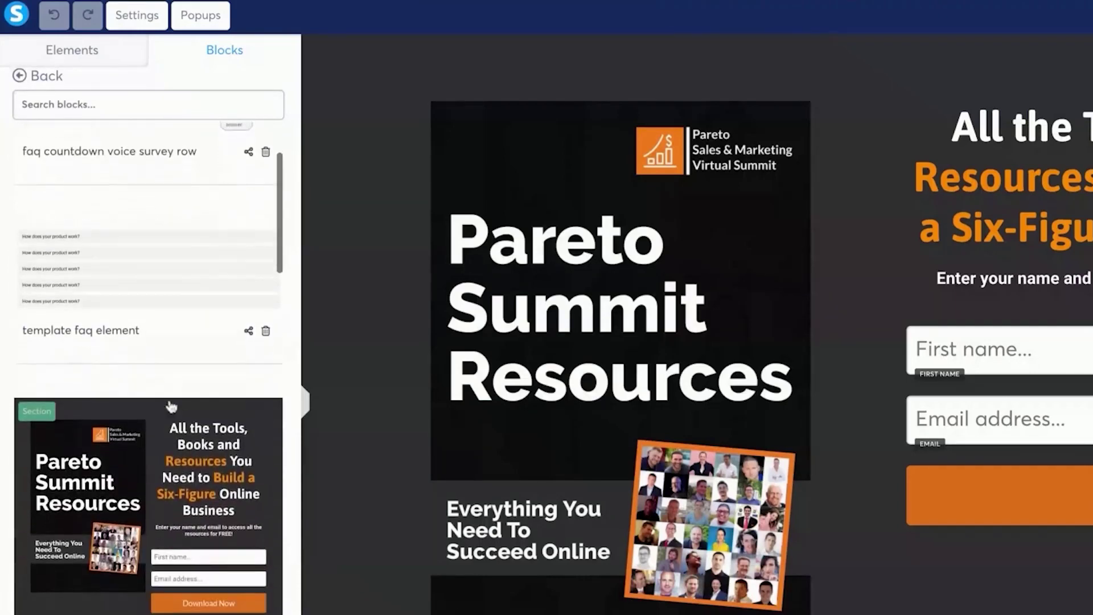
scroll(180, 252, up, 5)
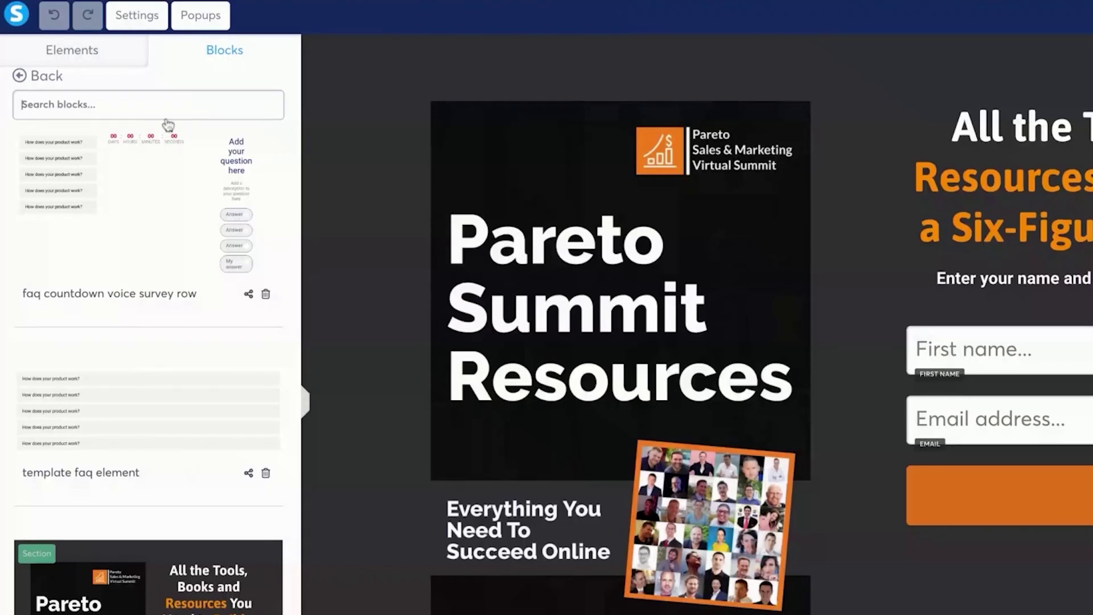
text(faq)
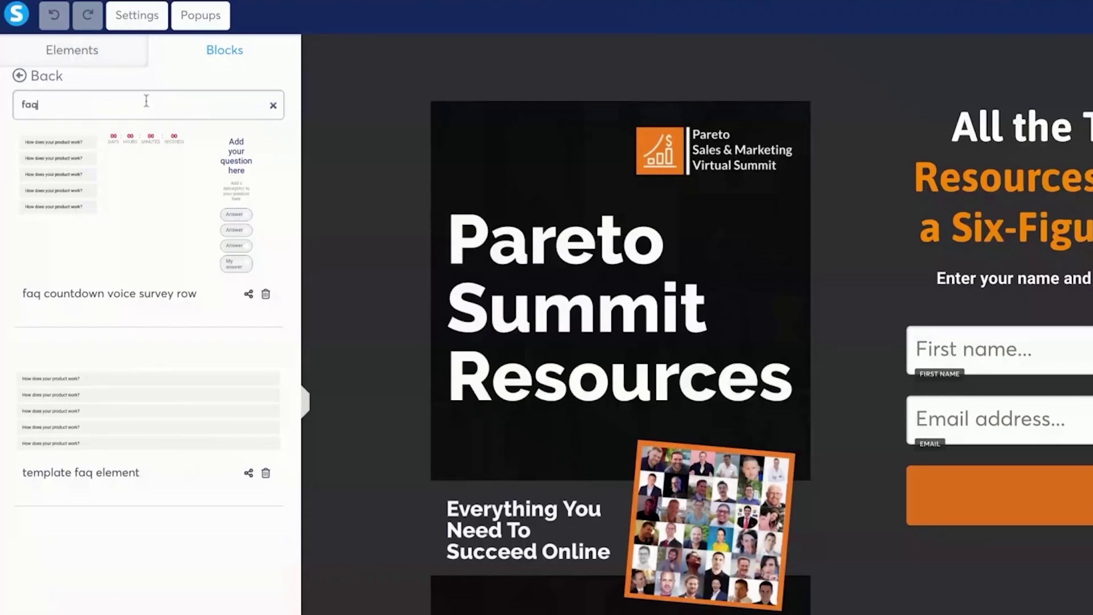
key(BackSpace)
key(BackSpace)
key(BackSpace)
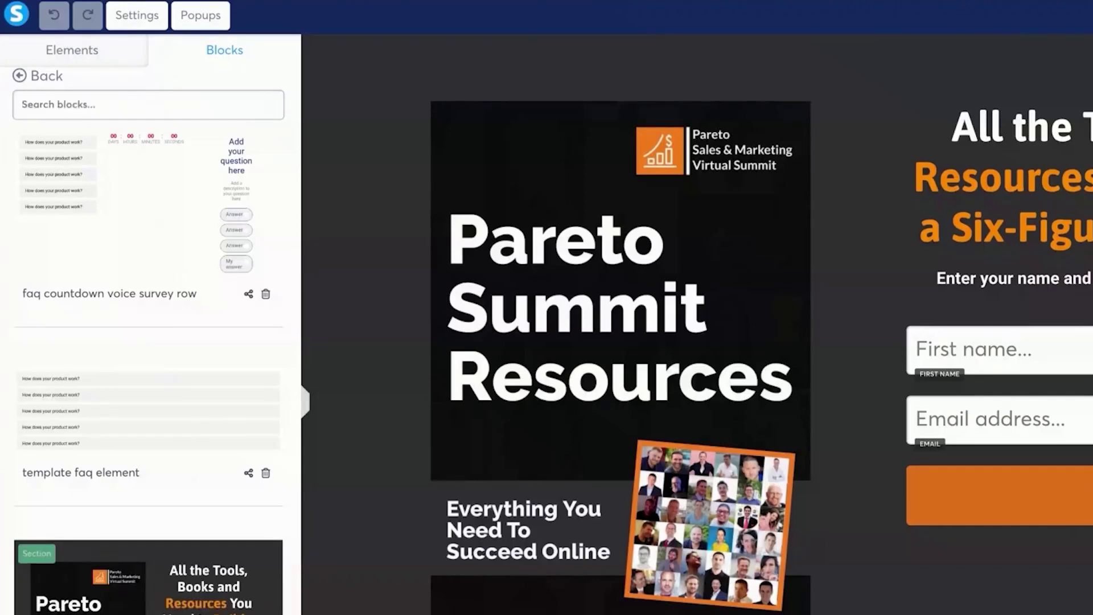
text(sectino)
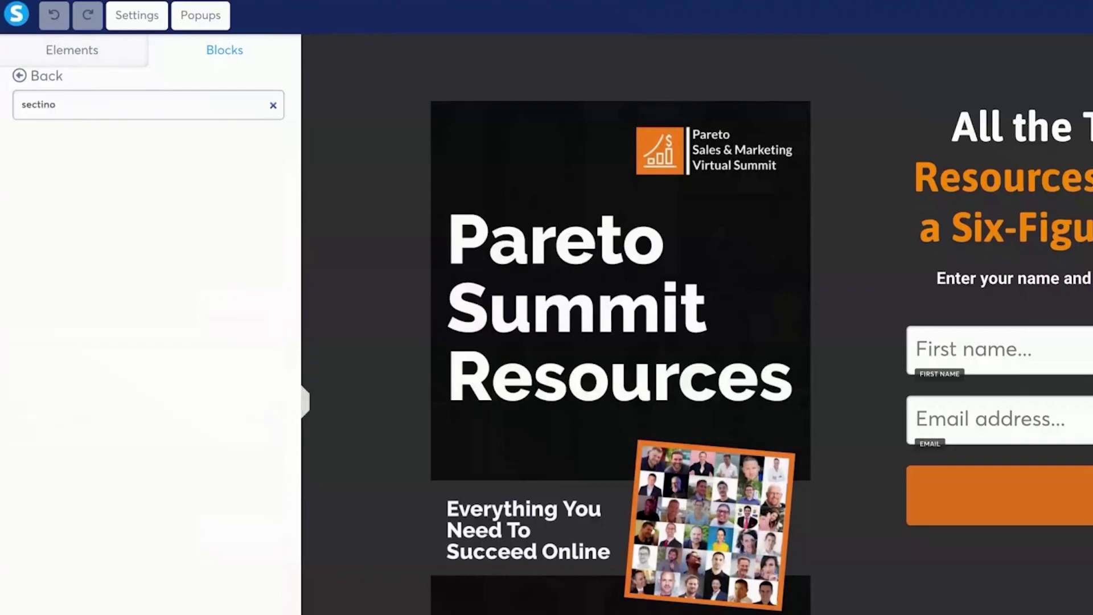
key(BackSpace)
key(BackSpace)
text(on)
key(ctrl+a)
text(opti)
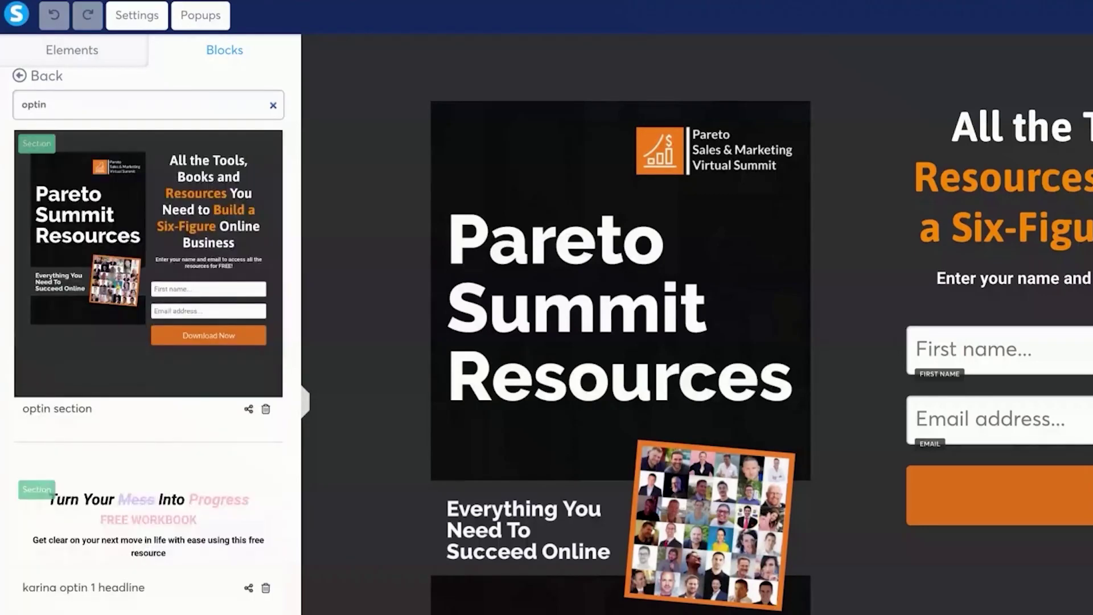
scroll(134, 370, down, 5)
scroll(135, 358, up, 5)
click(368, 311)
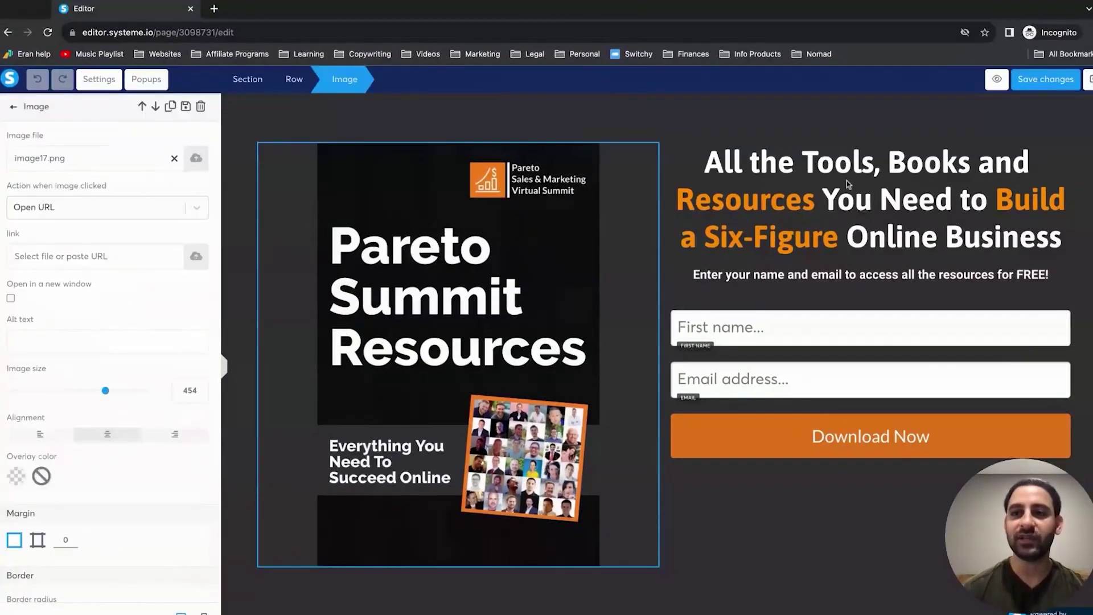
key(Escape)
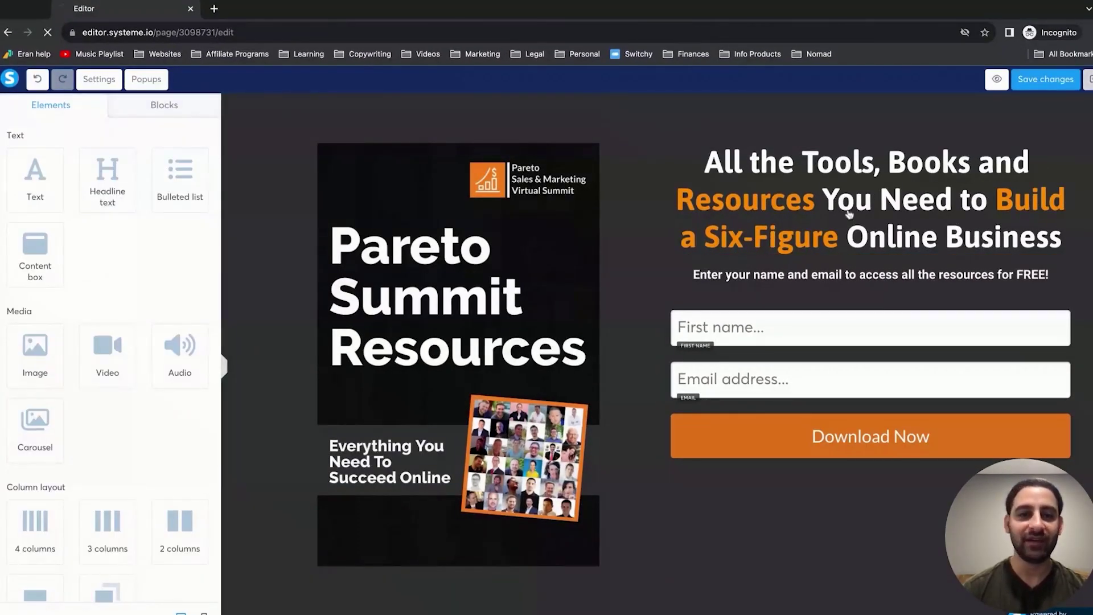
Return to the full funnels list and filter it to Inactive funnels.
key(alt+Left)
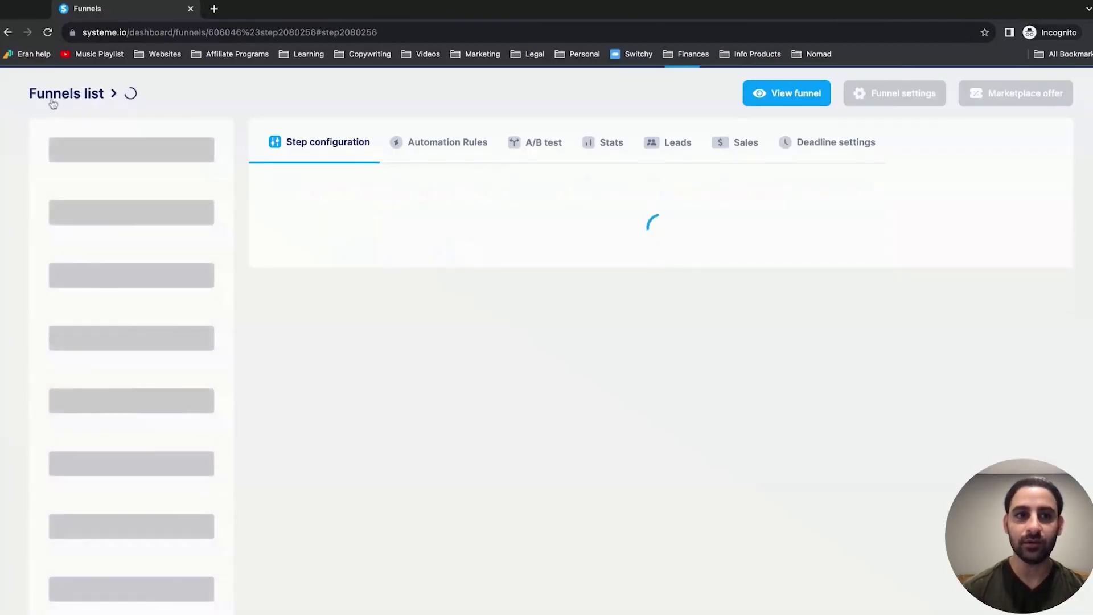
click(62, 136)
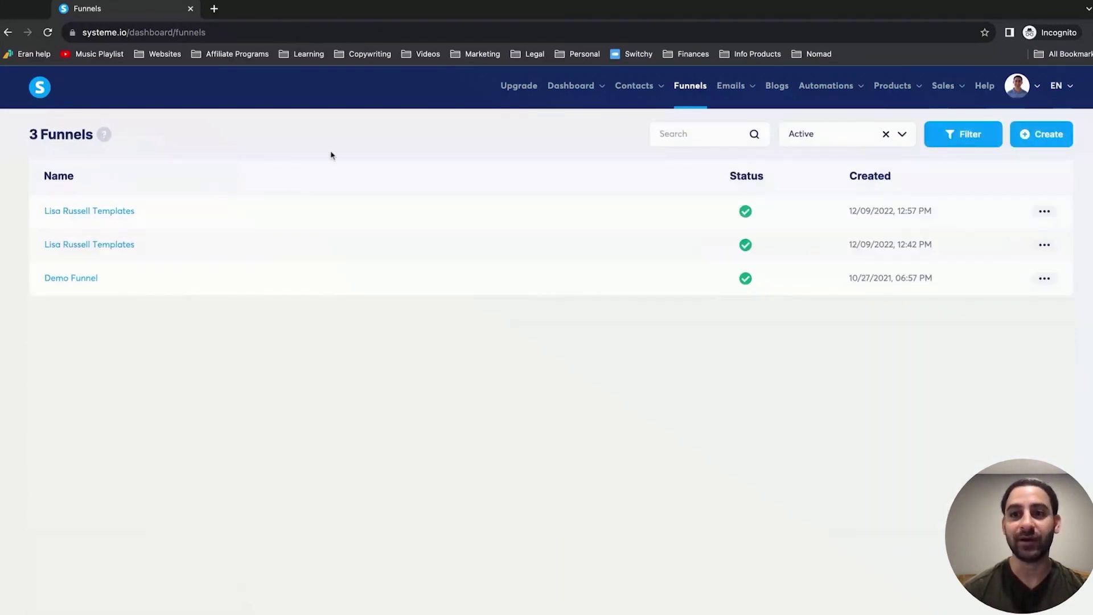
click(902, 135)
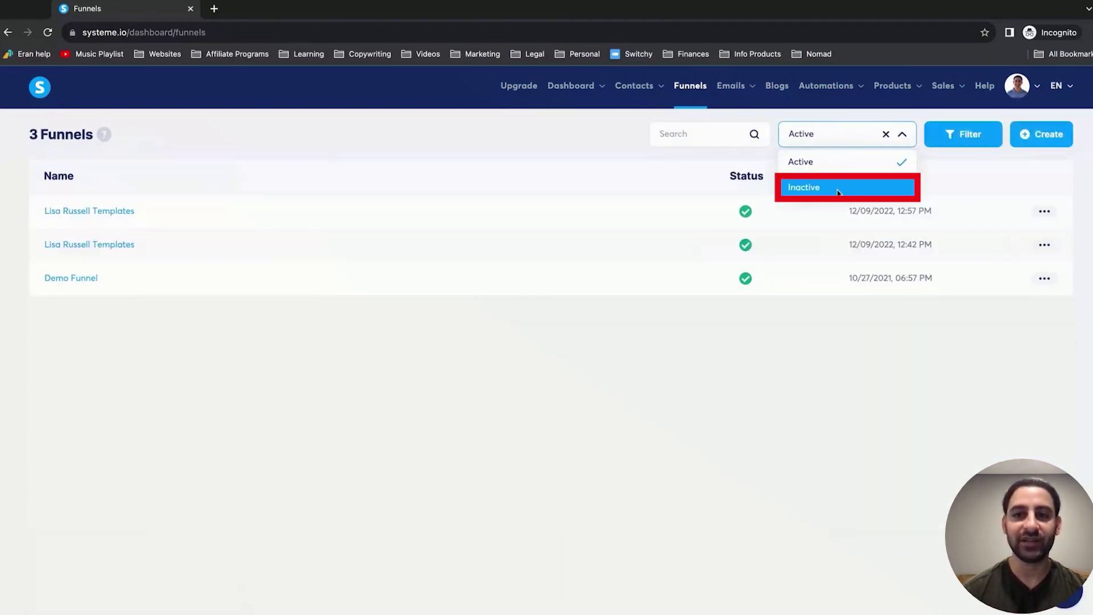
click(838, 194)
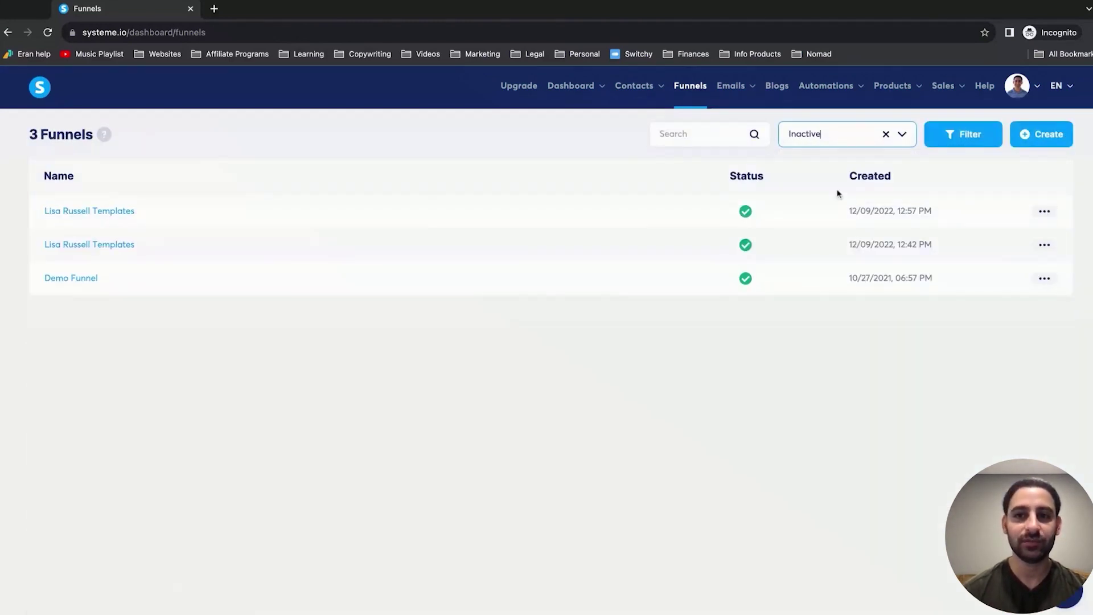
click(959, 135)
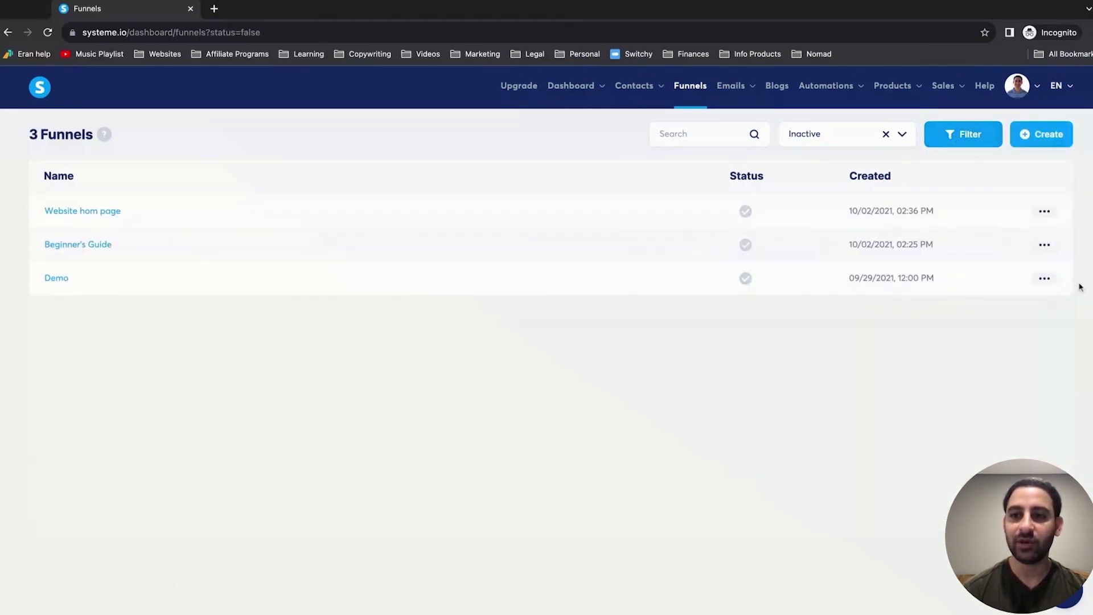
Delete the Demo funnel, confirming the removal, then open the Beginner's Guide funnel.
click(1043, 278)
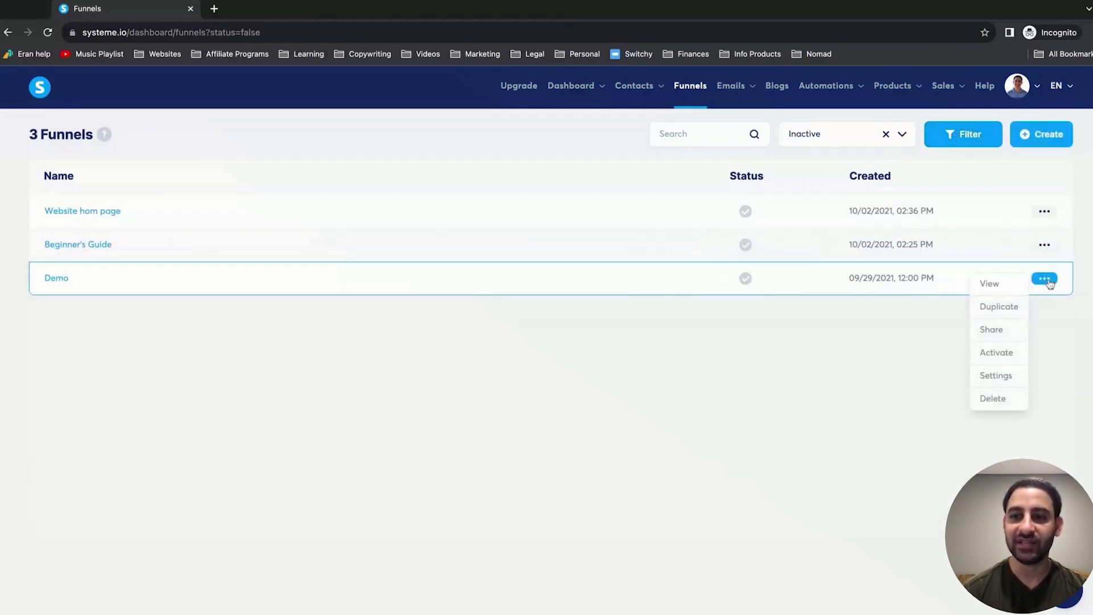
click(994, 400)
click(482, 403)
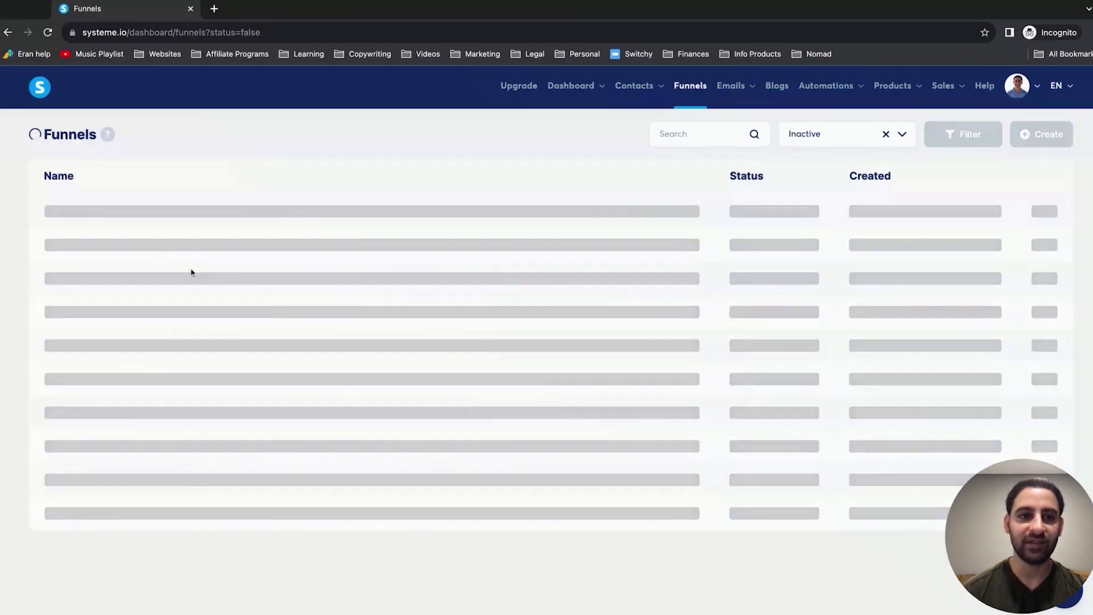
click(89, 247)
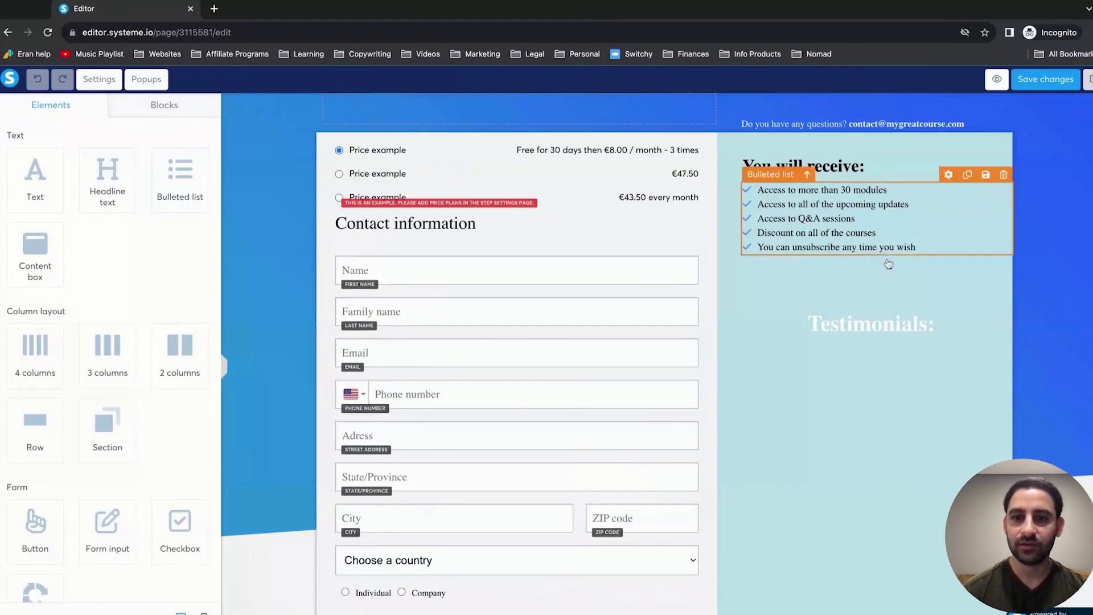
Go back to the funnels list and show only Inactive funnels.
scroll(884, 234, down, 4)
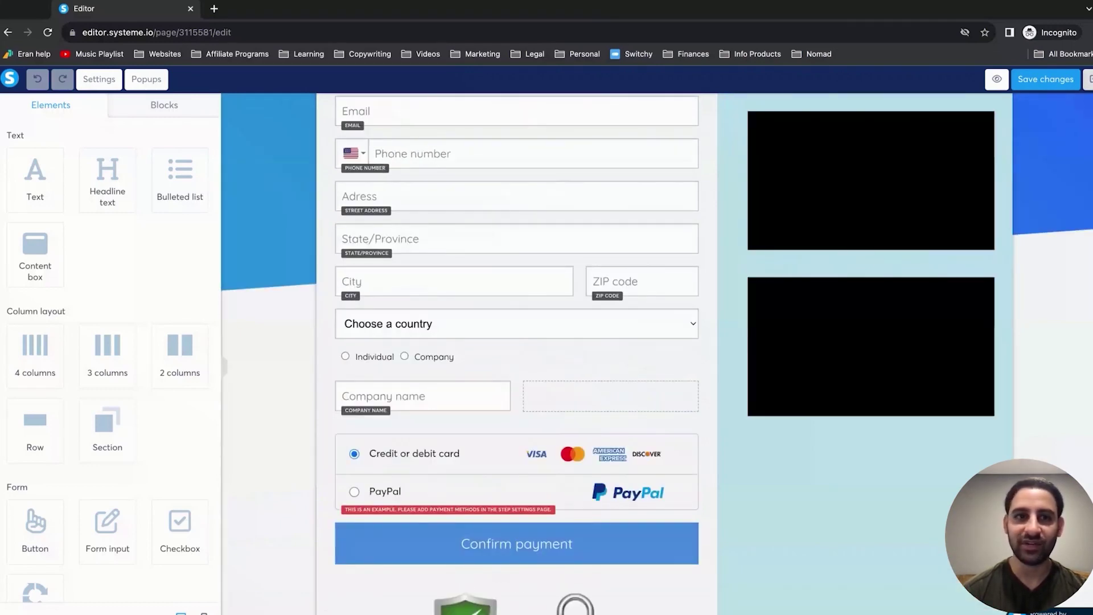
key(alt+Left)
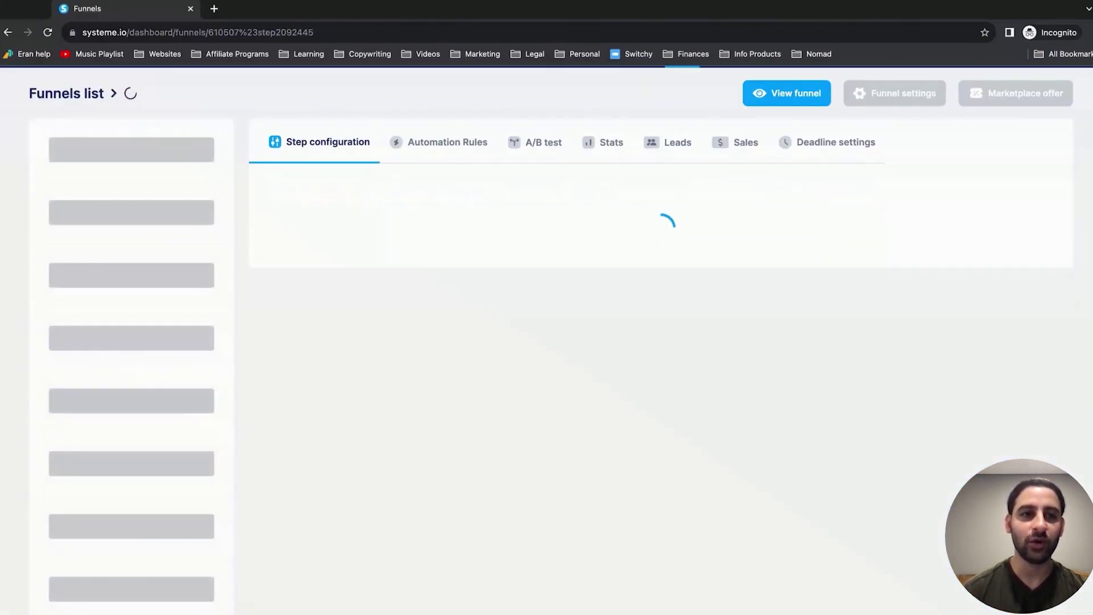
key(alt+Left)
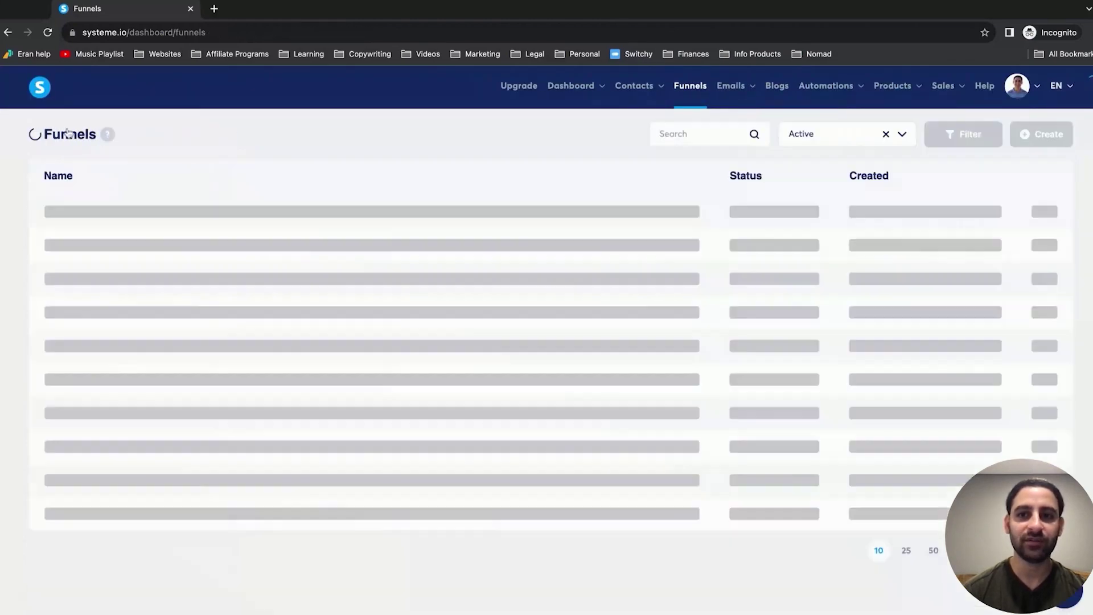
click(903, 139)
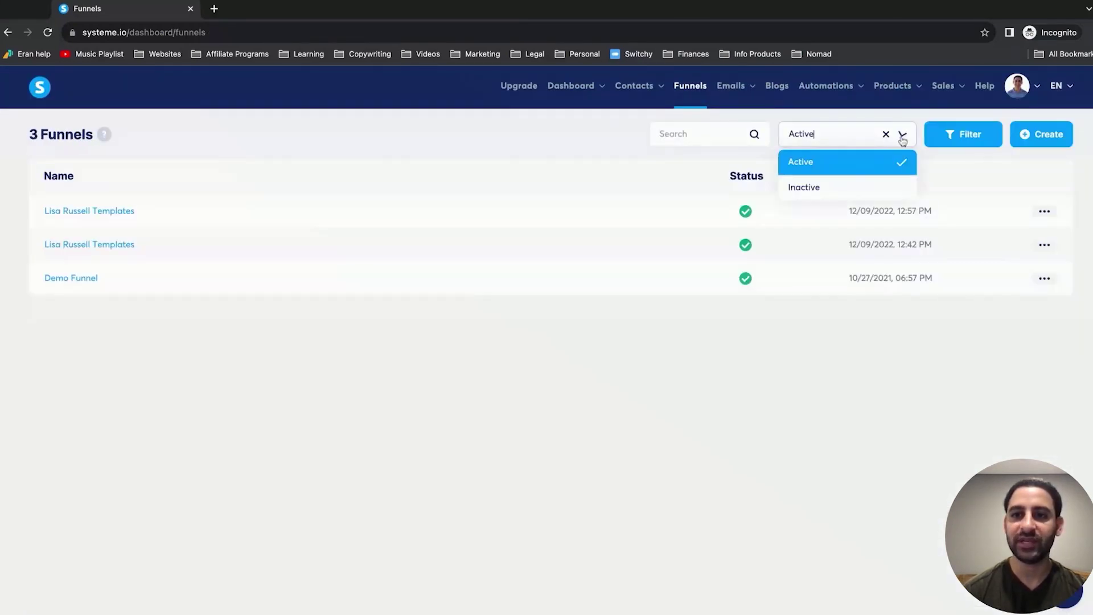
click(866, 191)
Delete the Beginner's Guide funnel with confirmation, then open the Website hom page funnel.
click(1044, 244)
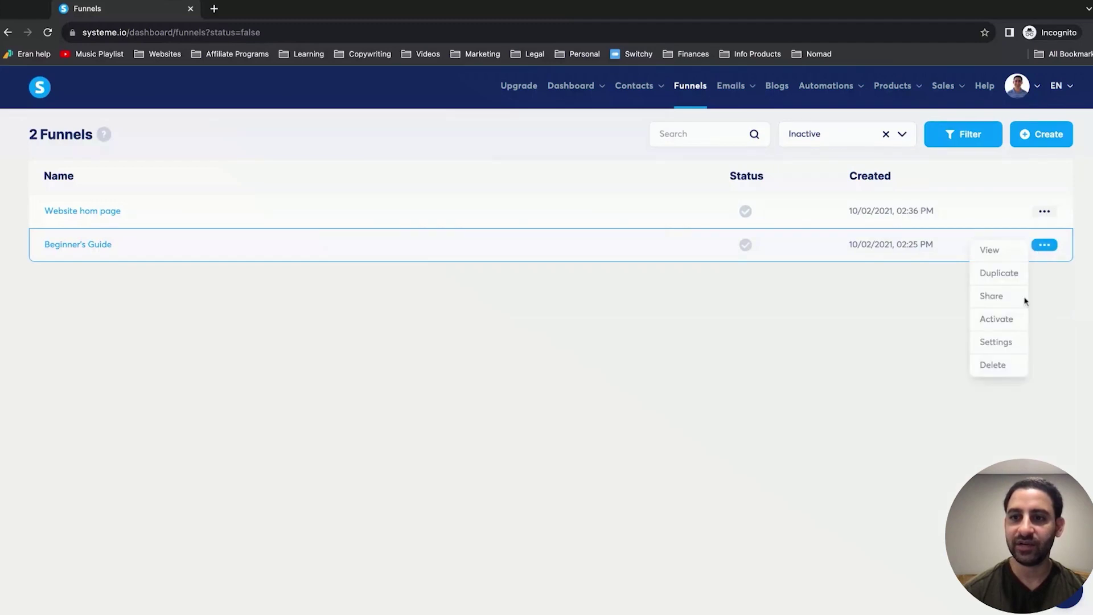
click(991, 365)
click(481, 395)
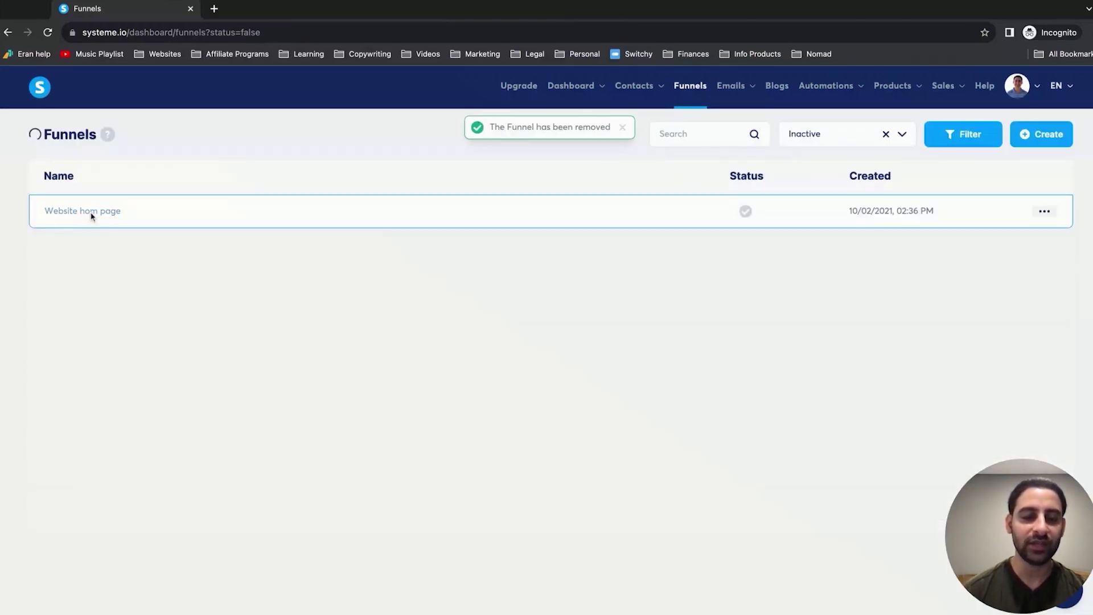
click(90, 213)
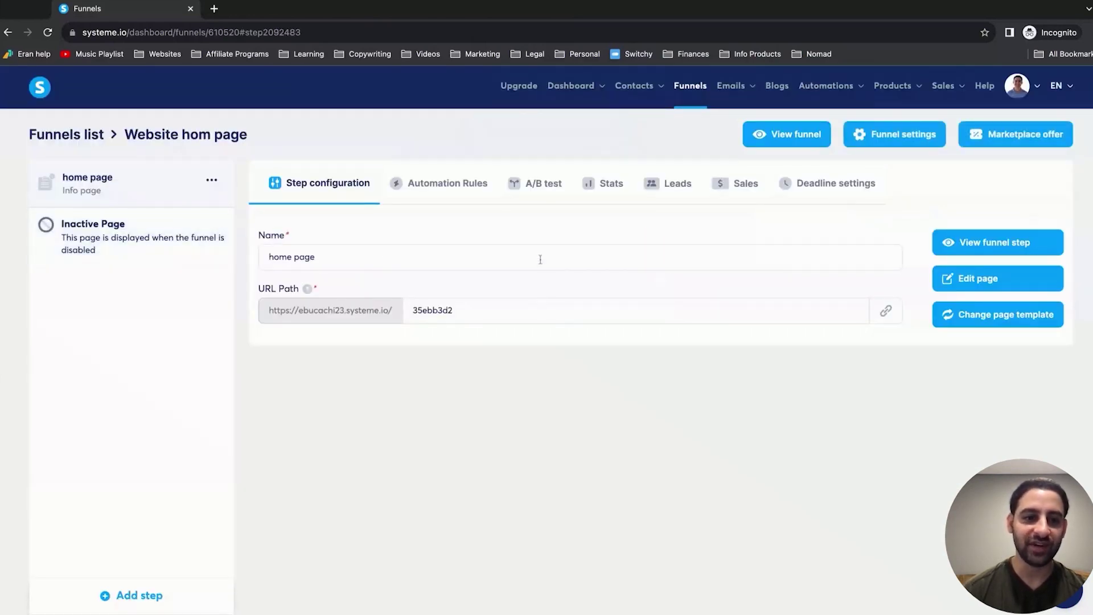
Add a Link in bio step named 'dasdas' to the Website hom page funnel, then return to the funnels list.
click(138, 595)
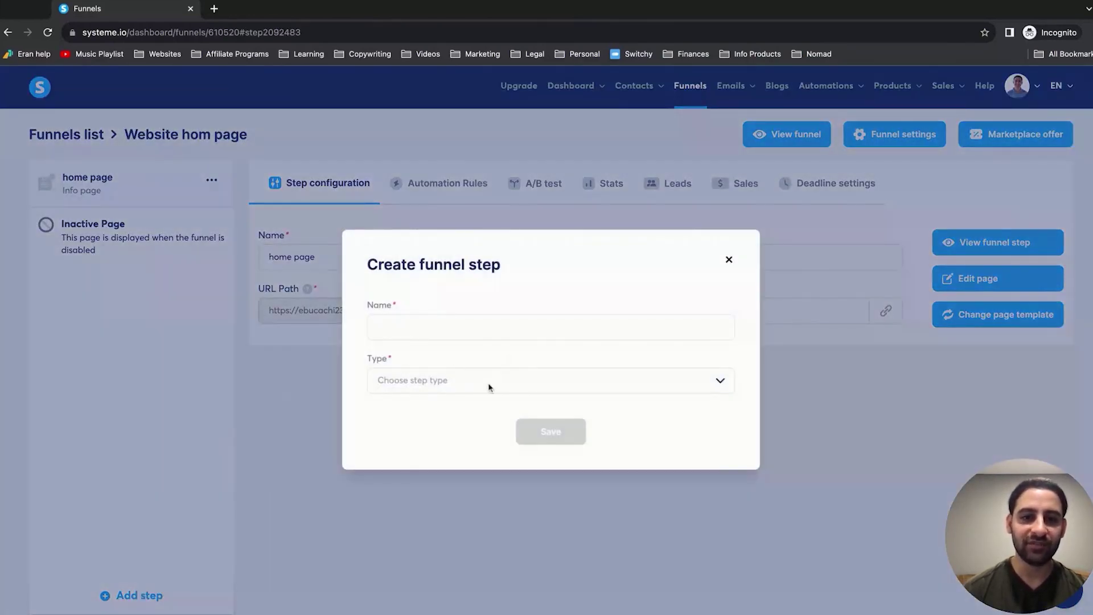
click(489, 389)
click(433, 484)
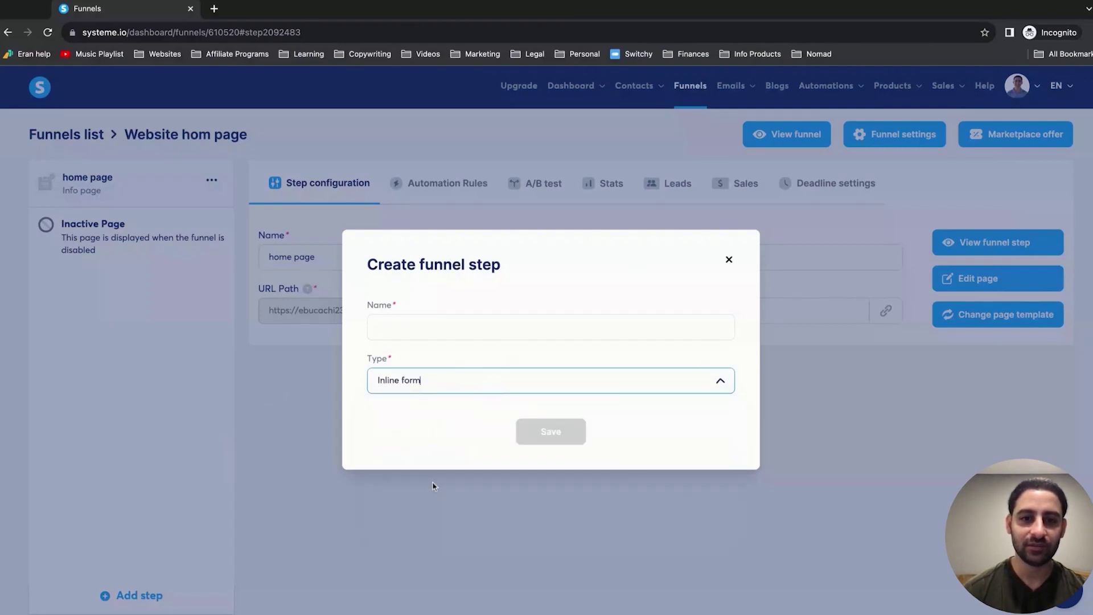
click(445, 383)
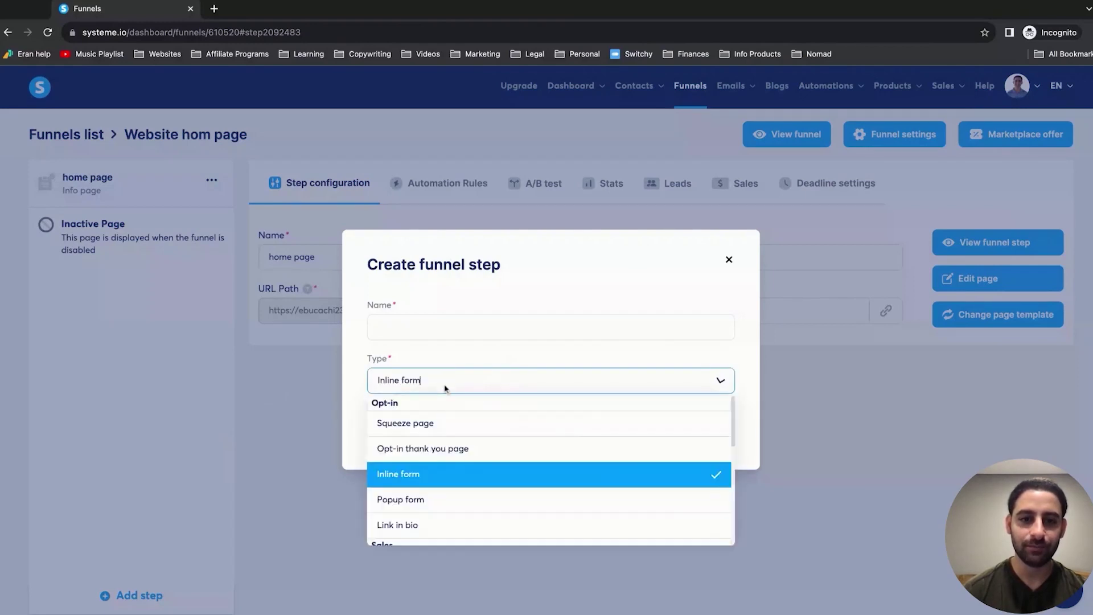
click(421, 524)
click(417, 319)
text(dasdas)
key(Return)
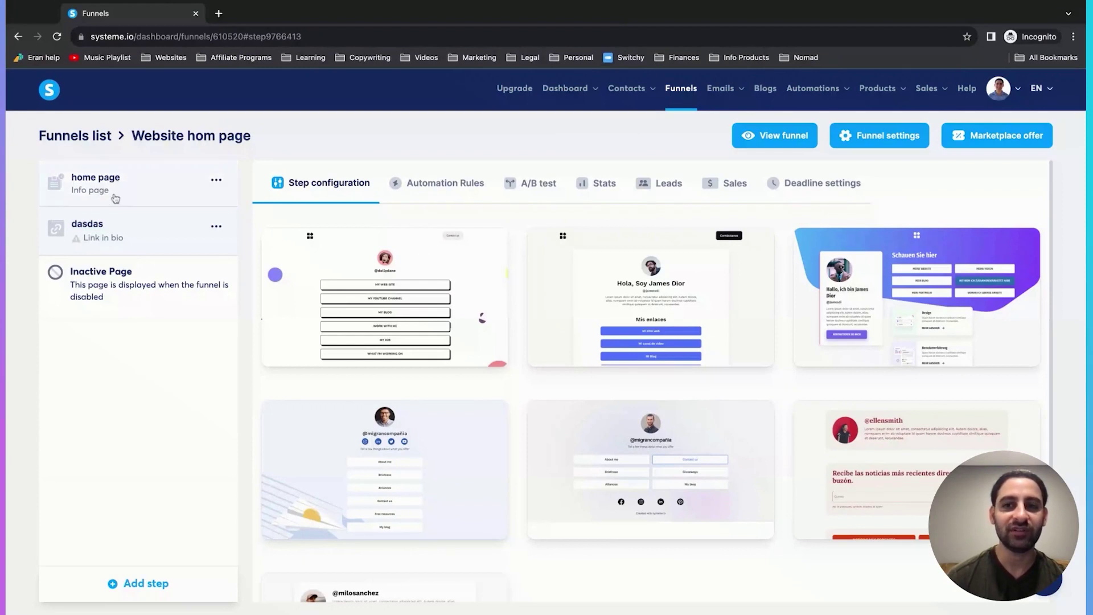
click(86, 140)
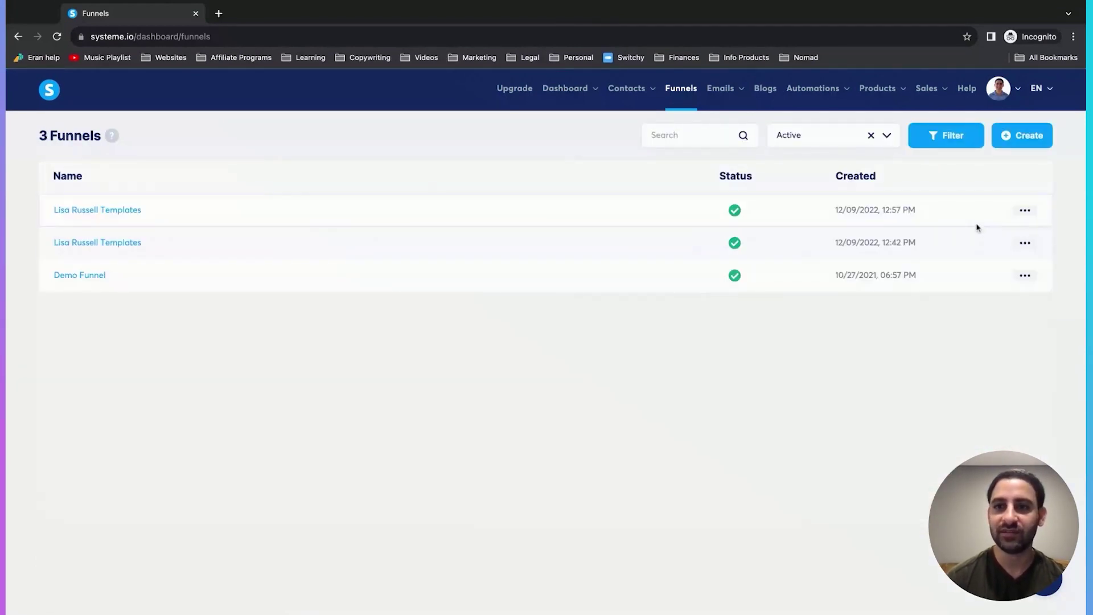
Filter the funnels list to Inactive and delete the Website hom page funnel.
click(888, 139)
click(875, 165)
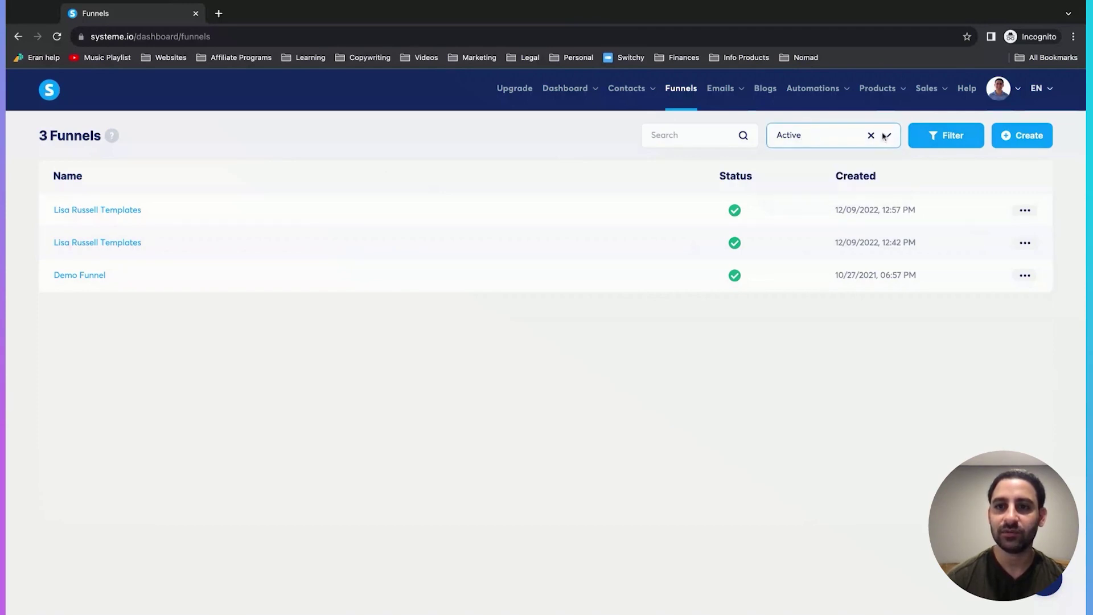
click(938, 146)
click(1025, 211)
click(974, 326)
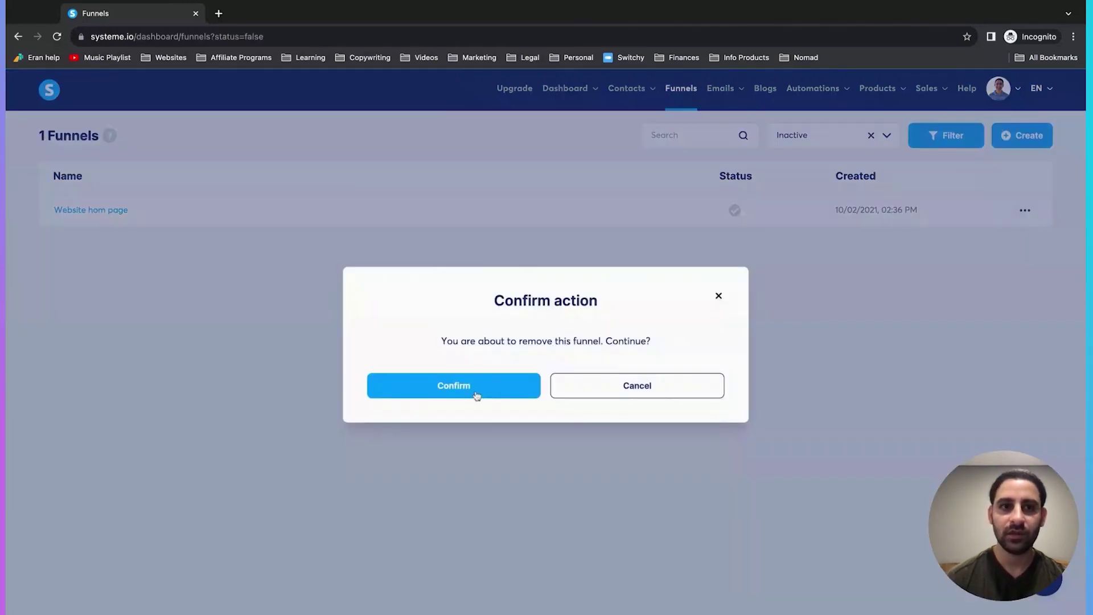
click(453, 386)
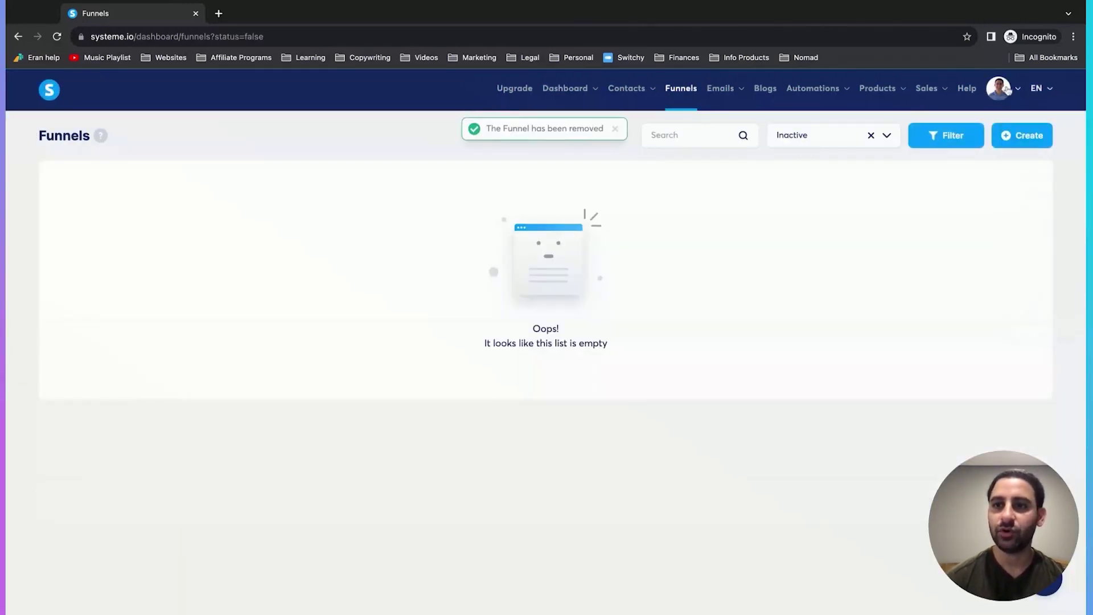
Open Settings > My plan and reload to show Sales funnels at 3/3 and steps at 7/15.
mouse_move(1012, 101)
click(1000, 130)
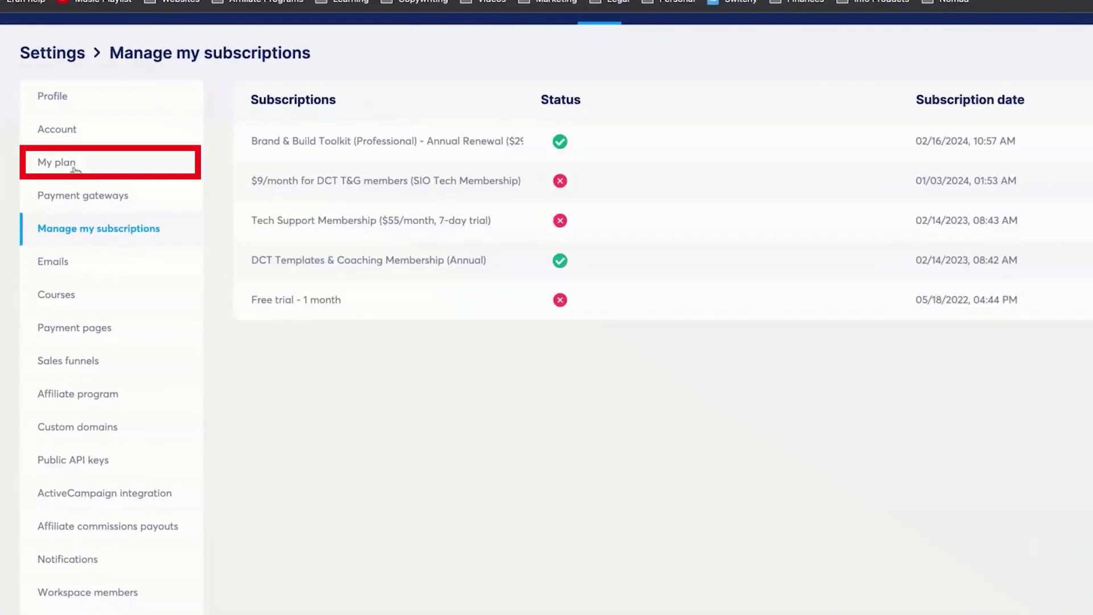
click(74, 168)
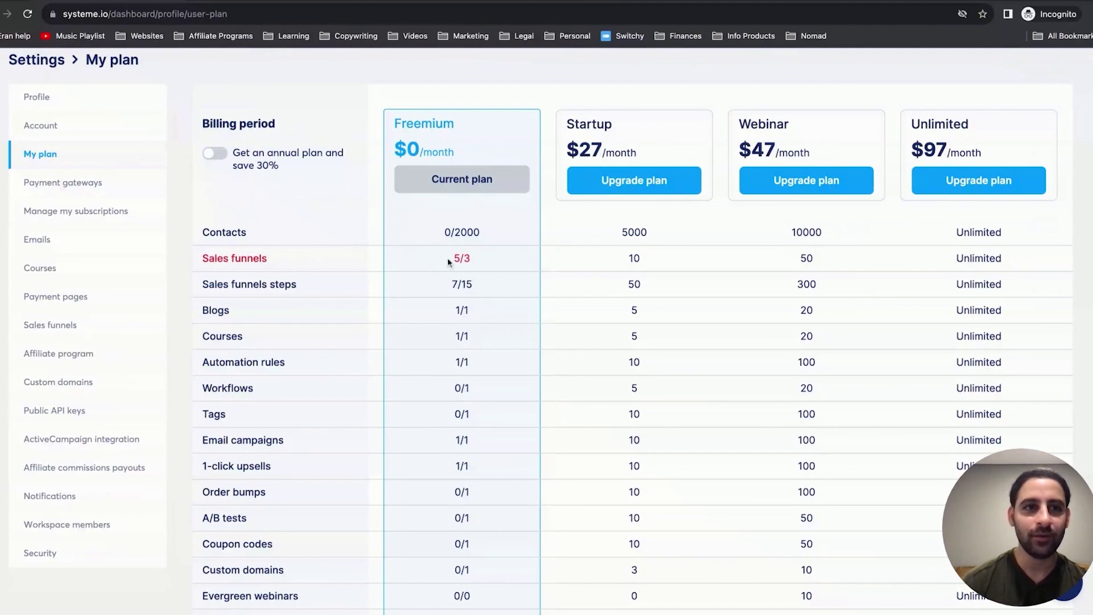
click(27, 13)
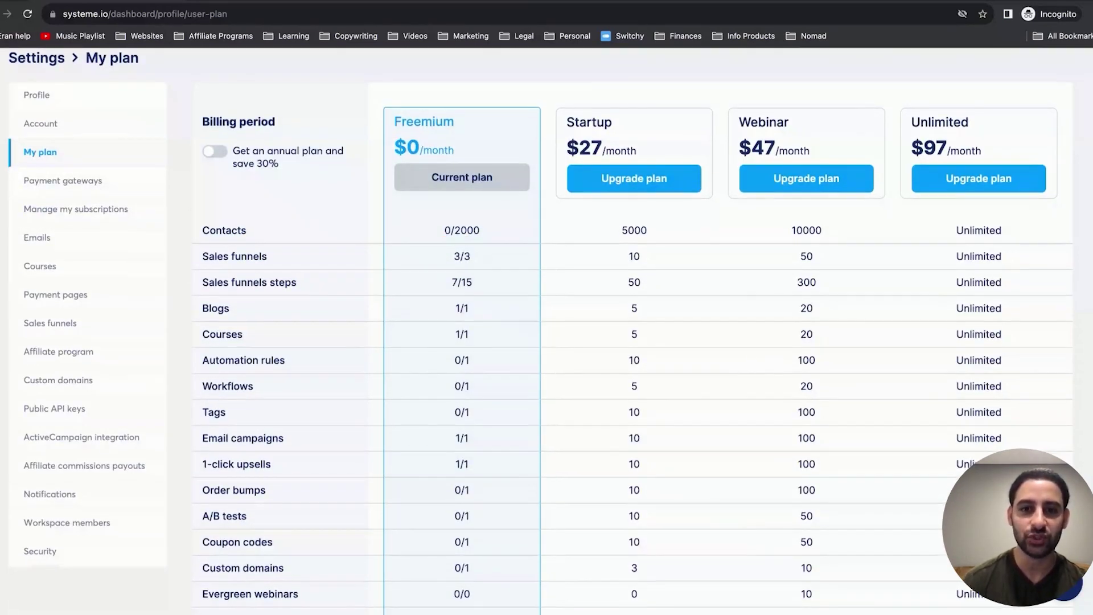
scroll(484, 371, down, 2)
scroll(483, 371, up, 3)
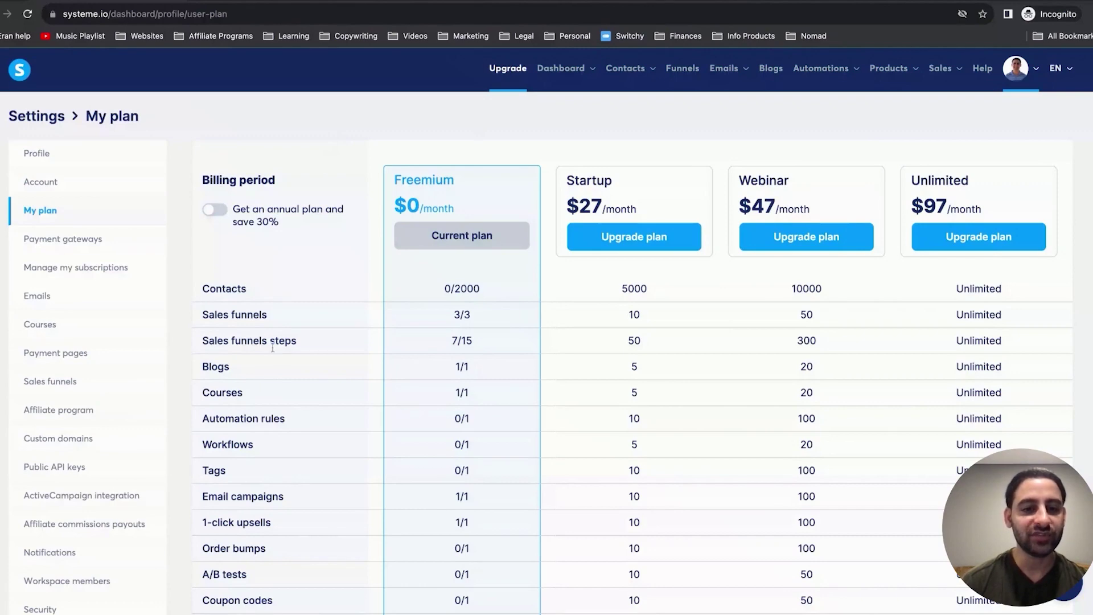
scroll(273, 348, down, 3)
scroll(273, 348, up, 1)
scroll(598, 78, up, 2)
scroll(598, 78, down, 1)
scroll(598, 77, up, 1)
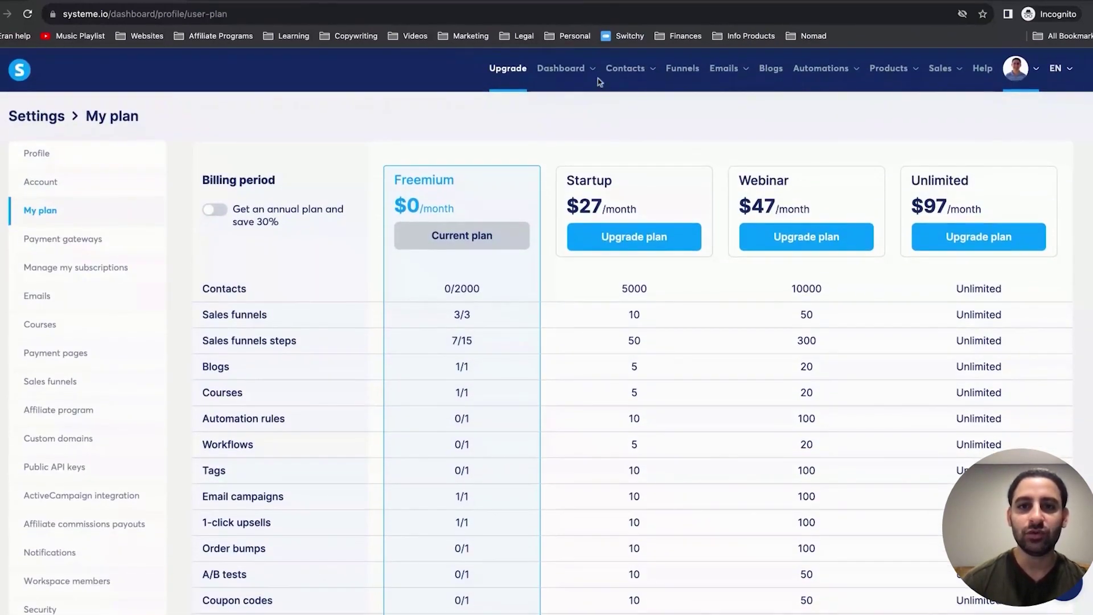
mouse_move(650, 71)
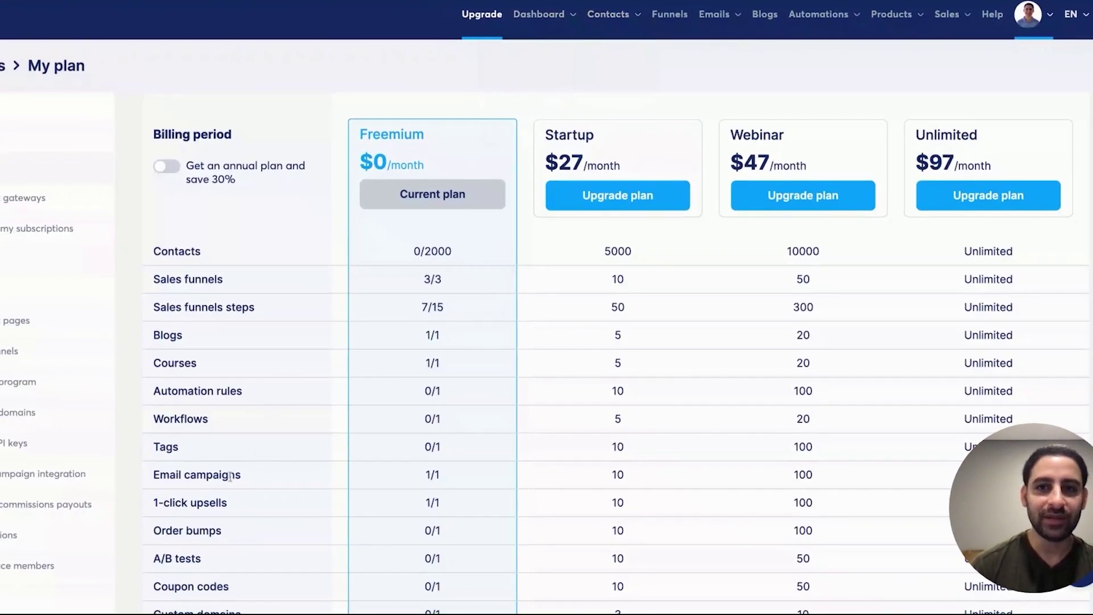
mouse_move(724, 18)
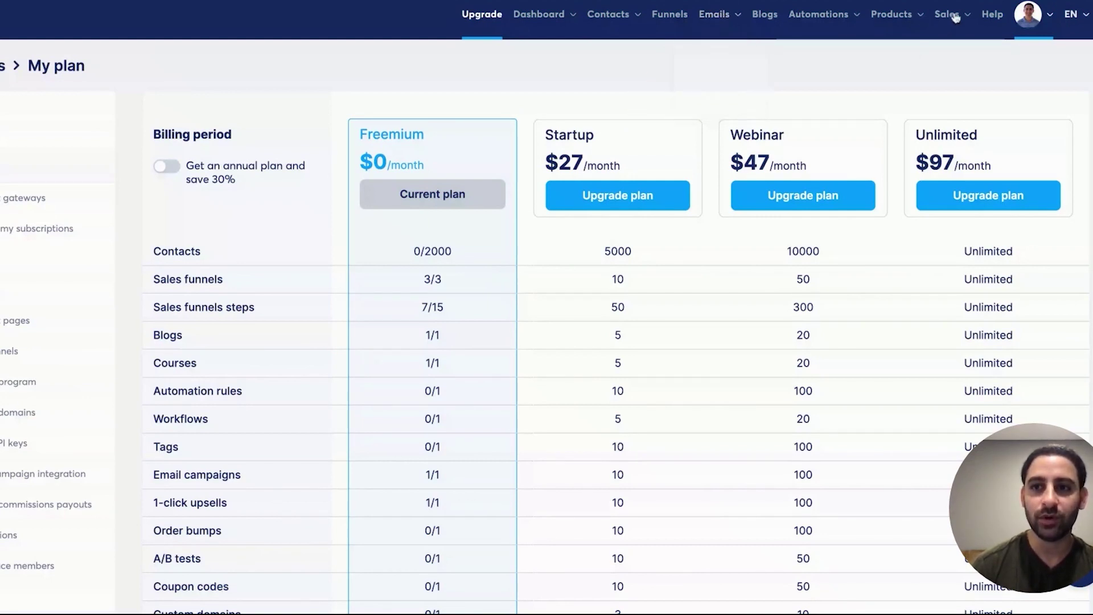
mouse_move(957, 19)
mouse_move(905, 16)
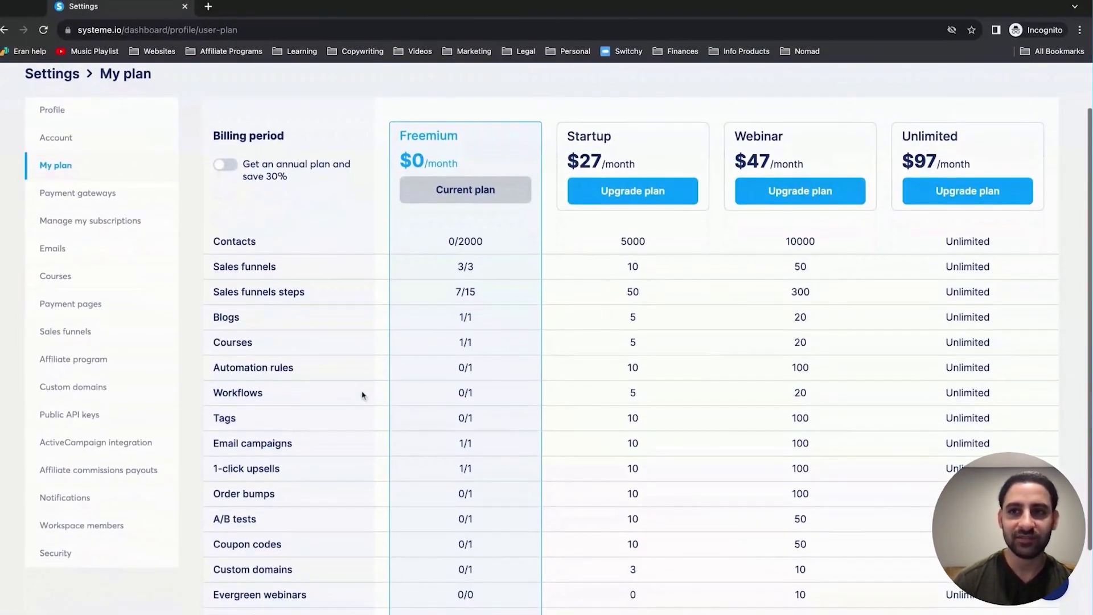
scroll(858, 128, up, 2)
scroll(859, 128, down, 1)
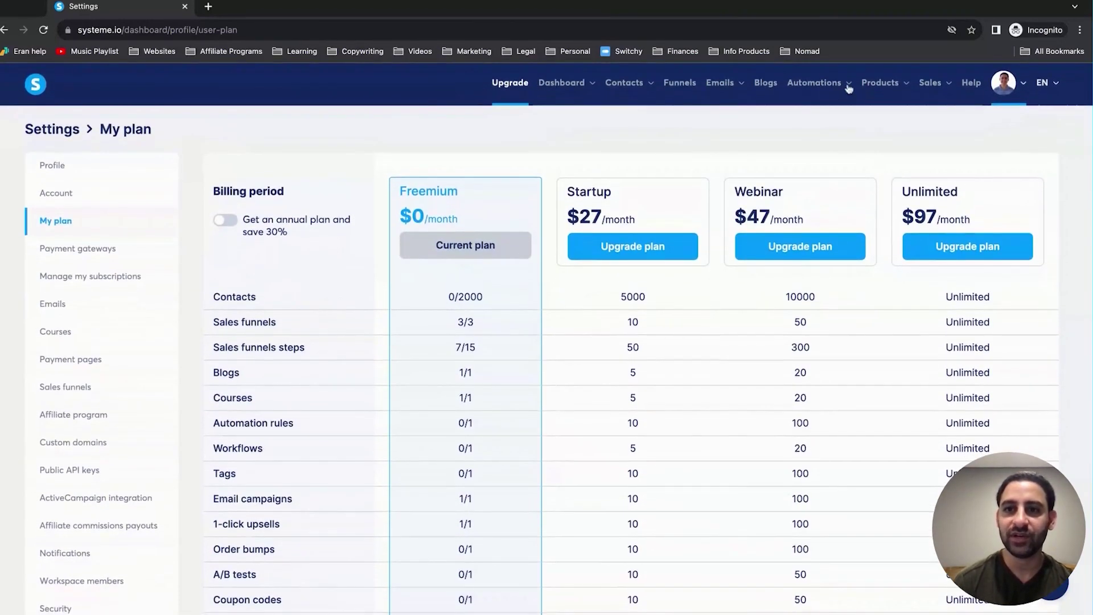
mouse_move(849, 86)
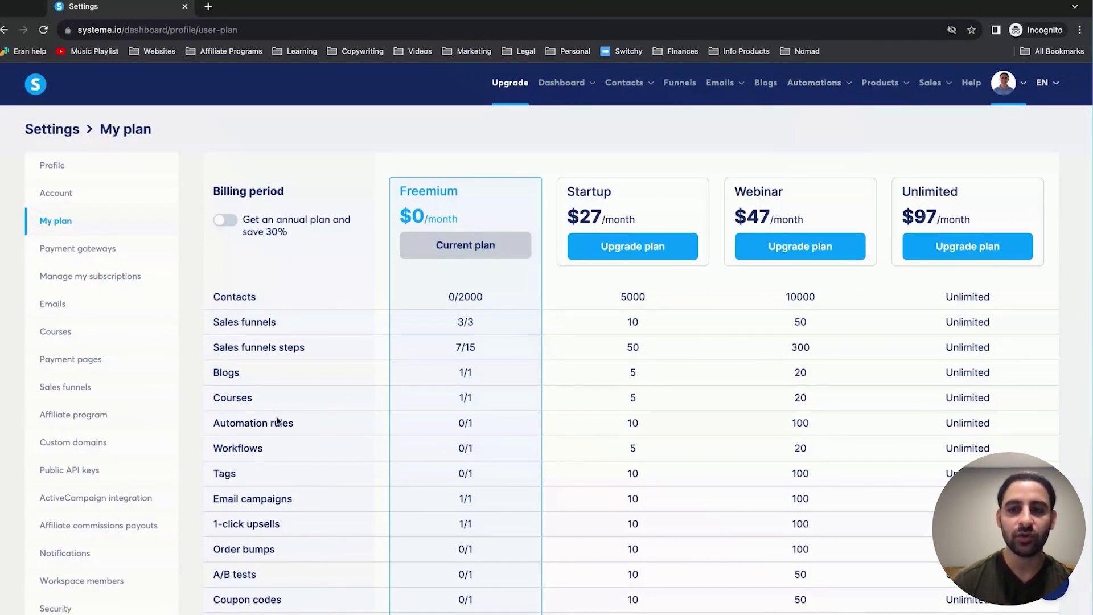
mouse_move(815, 85)
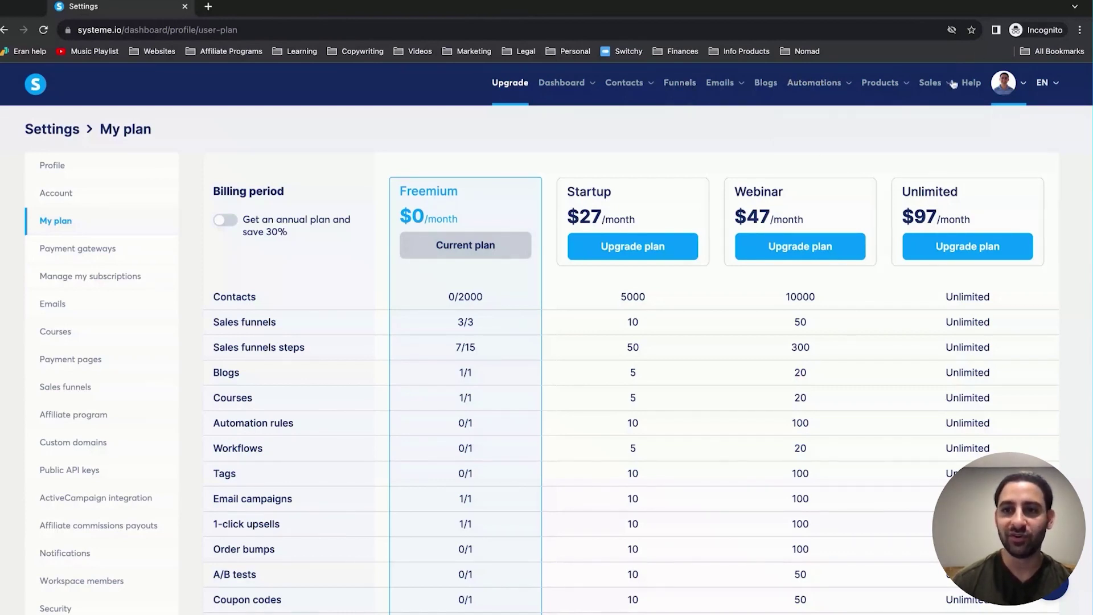
mouse_move(950, 87)
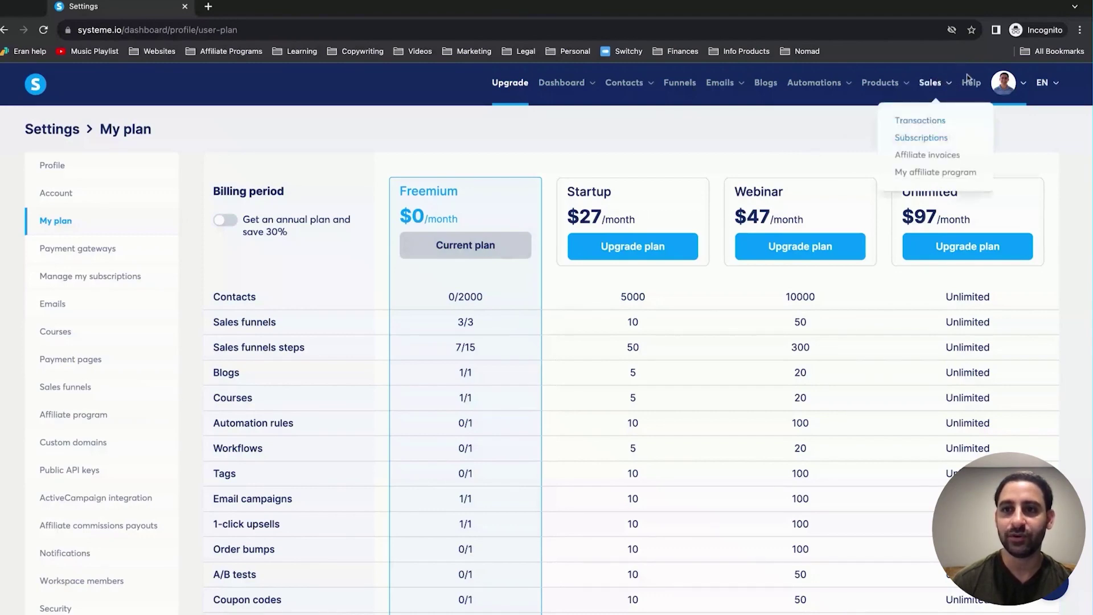
mouse_move(889, 87)
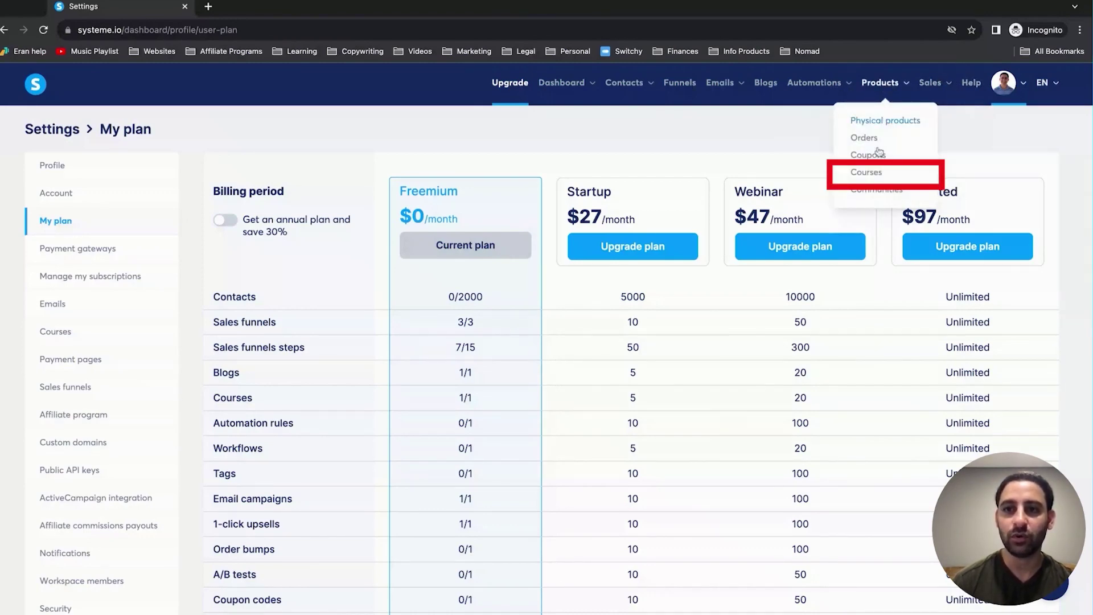
scroll(366, 415, down, 3)
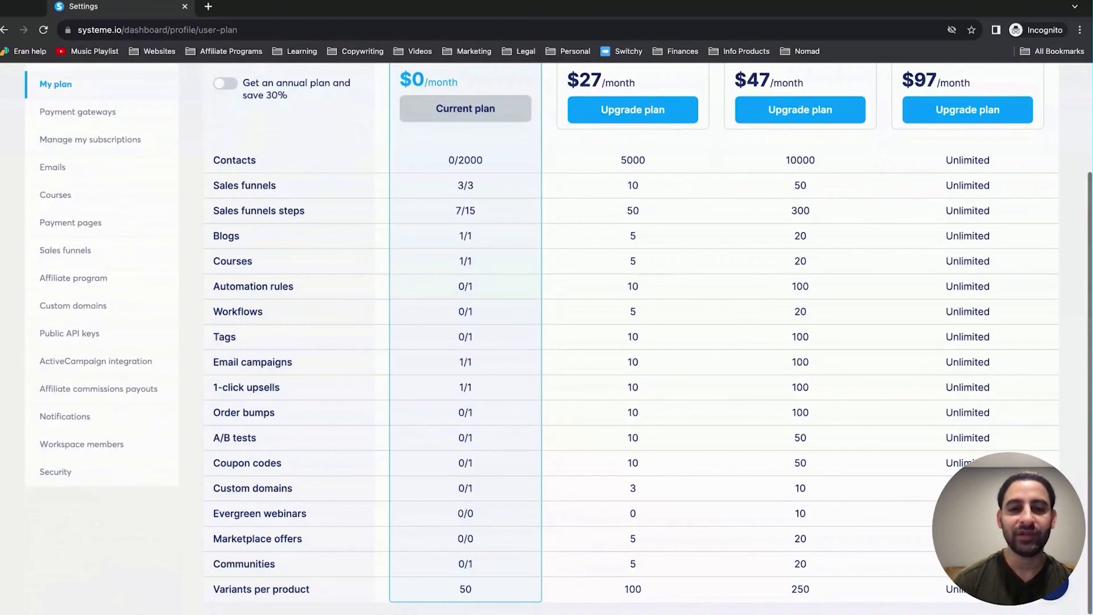
scroll(365, 148, up, 3)
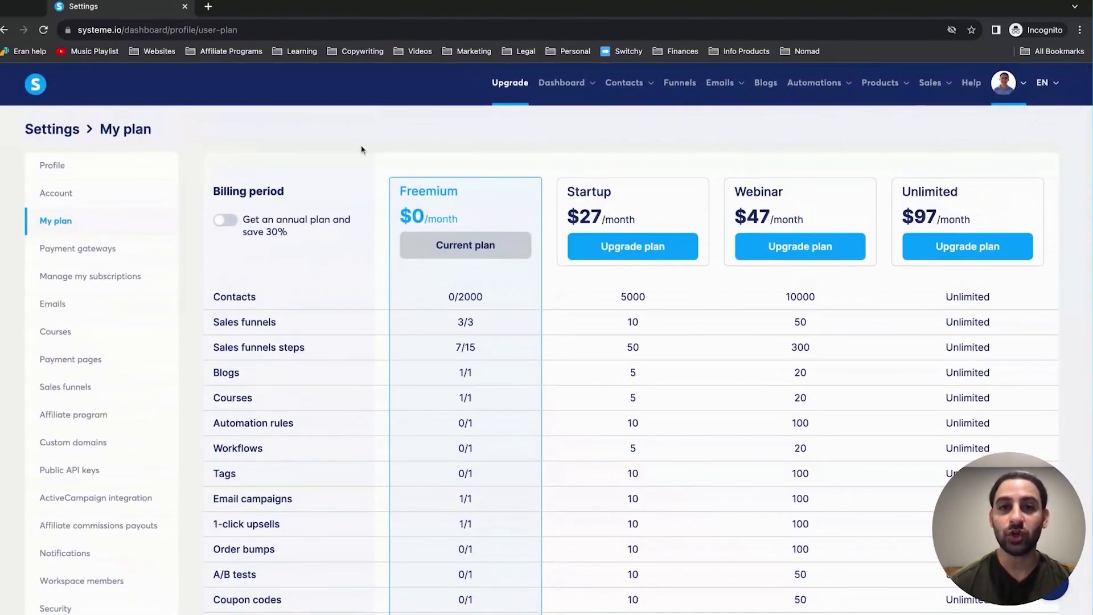